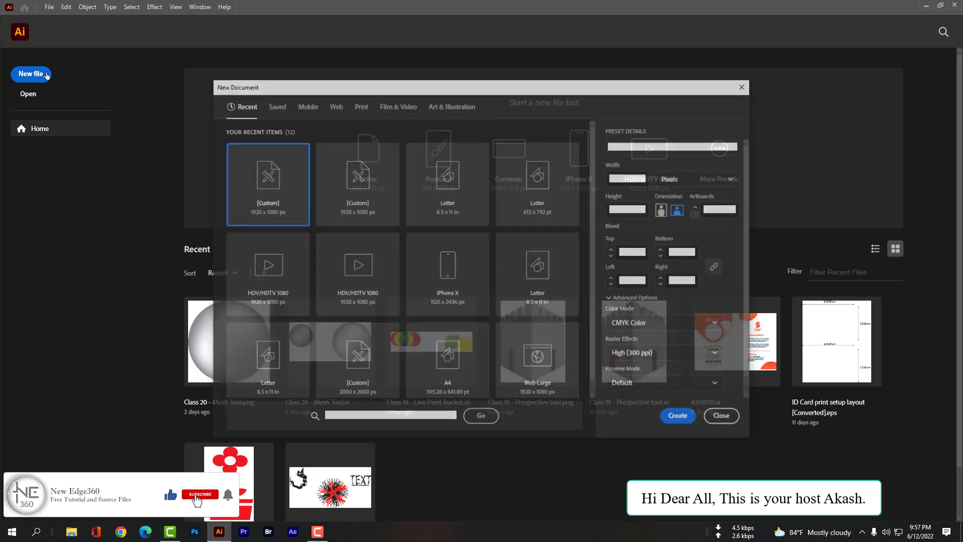
# Create a 1920 x 1080 px CMYK document named "Class 21 - Gradient Tool".
pyautogui.click(650, 145)
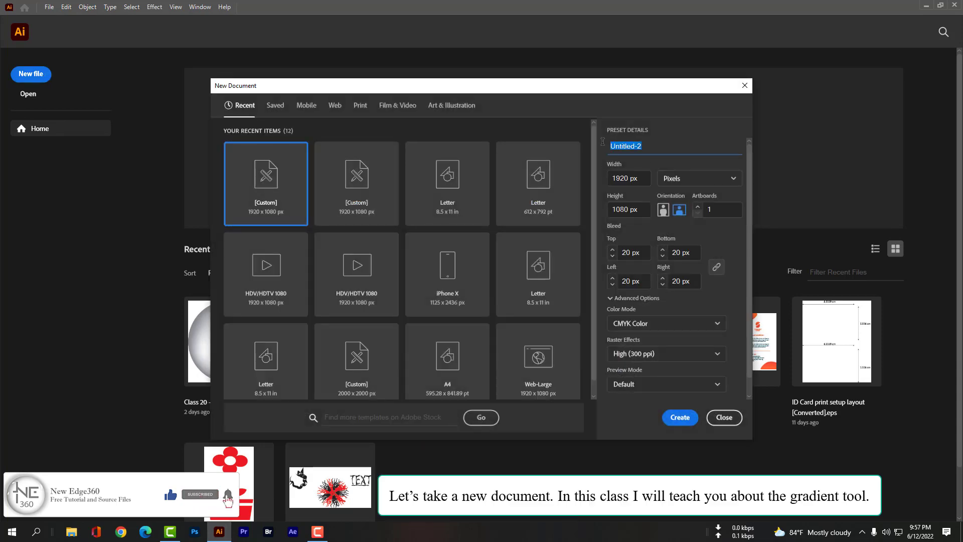
pyautogui.write('Class 21 - Gradient Tool')
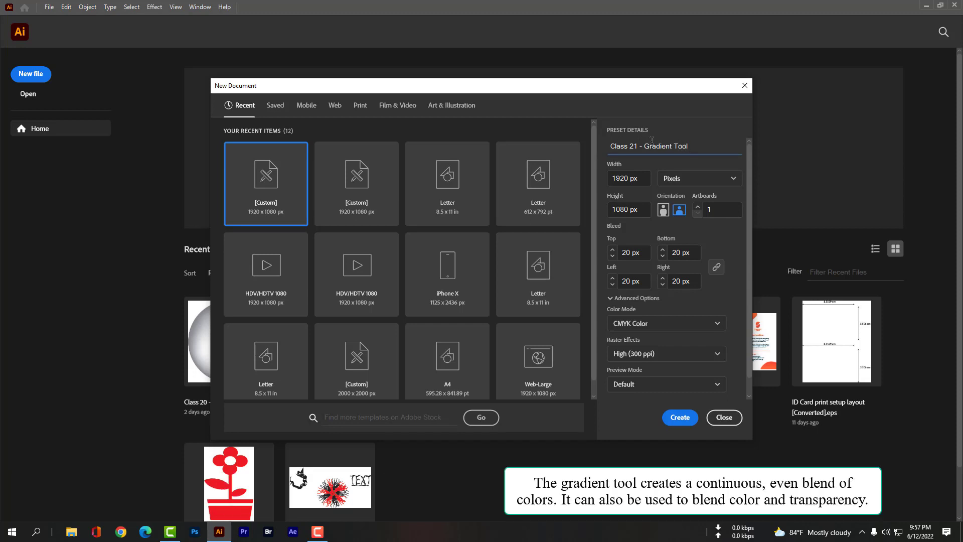
pyautogui.click(671, 423)
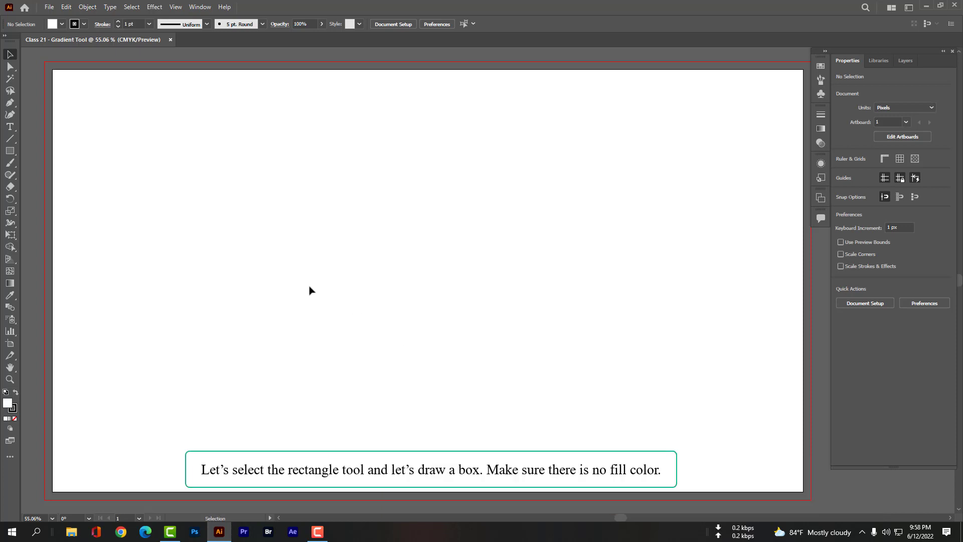
# Draw a square about 465 px wide near the artboard's centre, and show the Gradient tool's settings in an enlarged panel.
pyautogui.moveTo(9, 151); pyautogui.dragTo(52, 154)
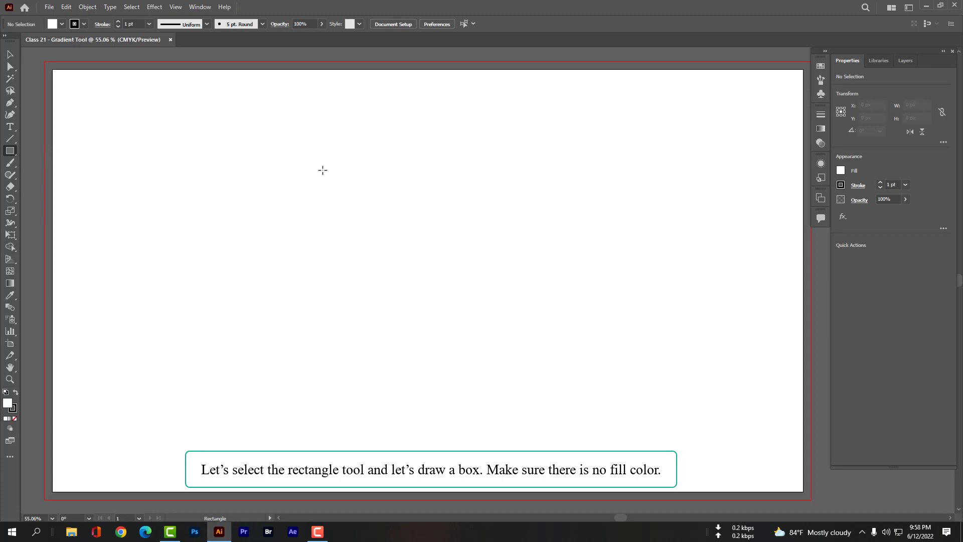
pyautogui.moveTo(323, 170); pyautogui.dragTo(504, 310)
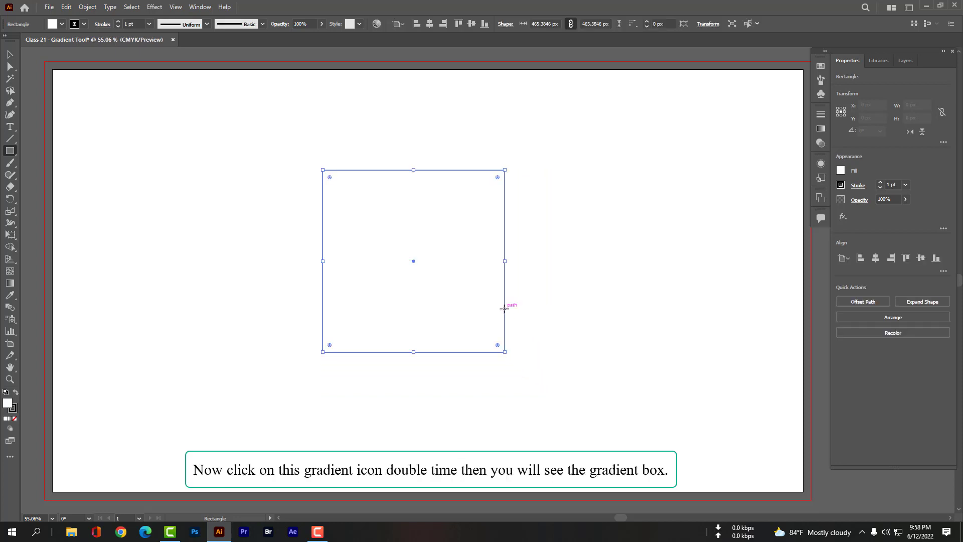
pyautogui.doubleClick(12, 284)
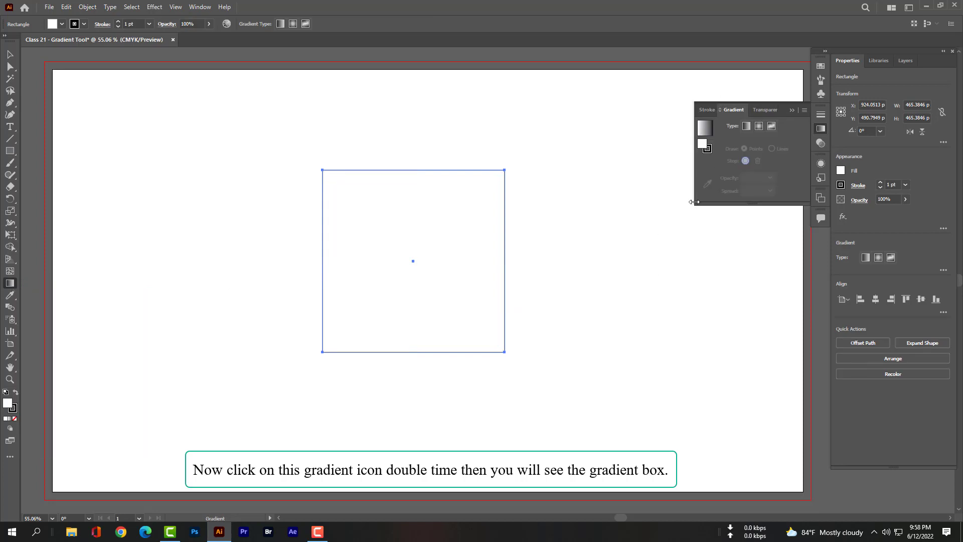
pyautogui.moveTo(695, 204); pyautogui.dragTo(659, 262)
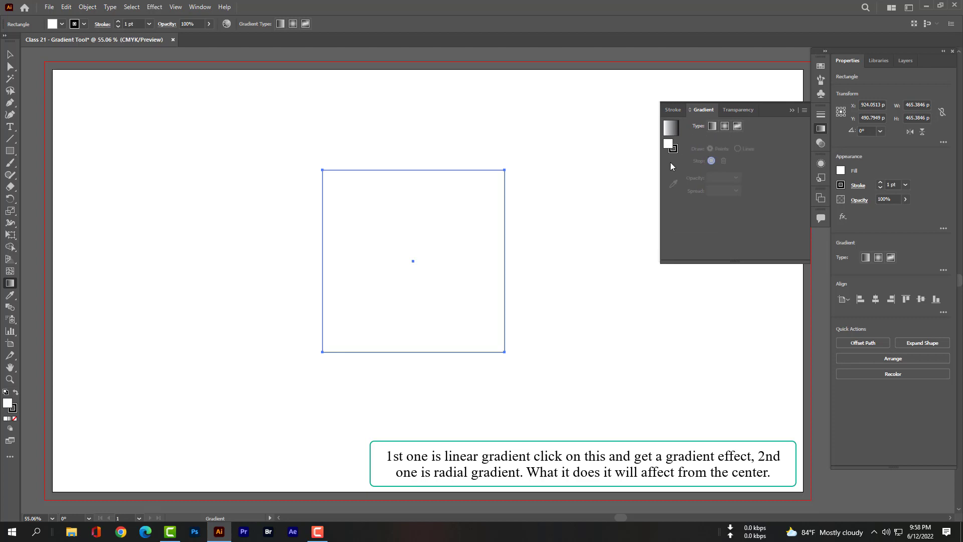
# Try the linear, radial and freeform gradient types on the square's fill, finishing with the linear type.
pyautogui.click(712, 125)
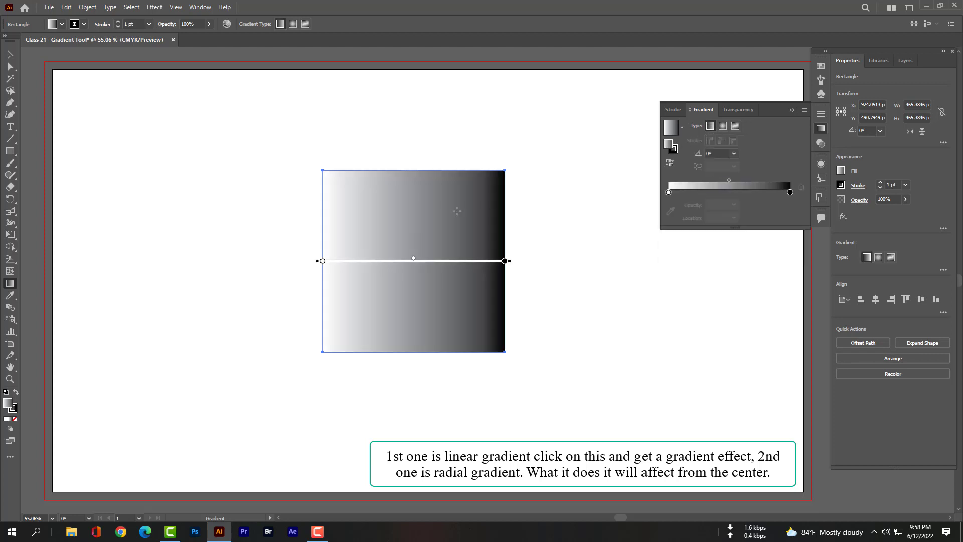
pyautogui.click(723, 129)
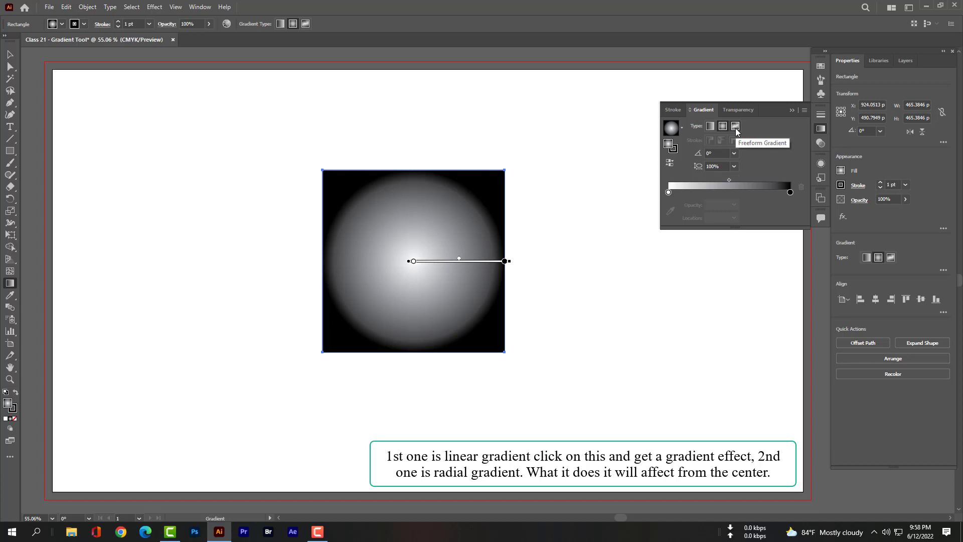
pyautogui.click(736, 128)
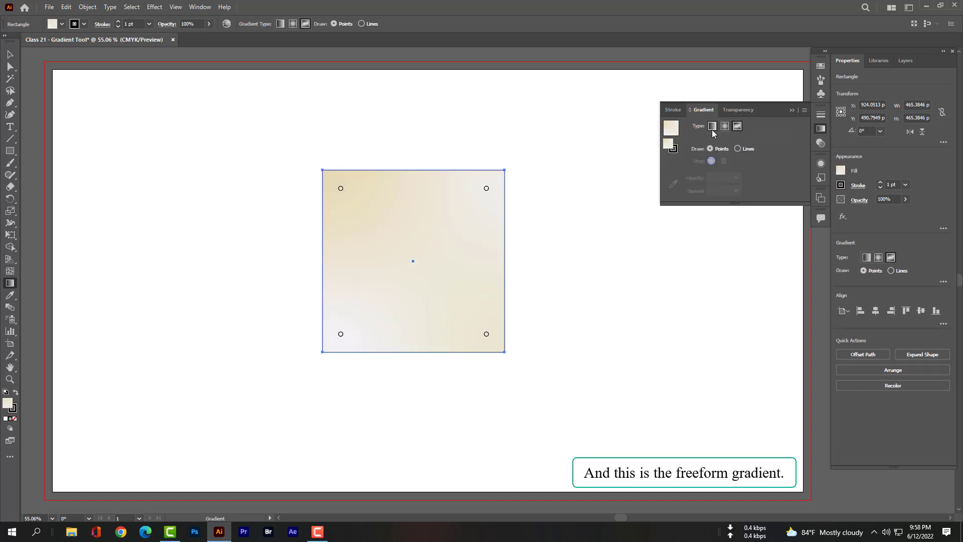
pyautogui.click(712, 129)
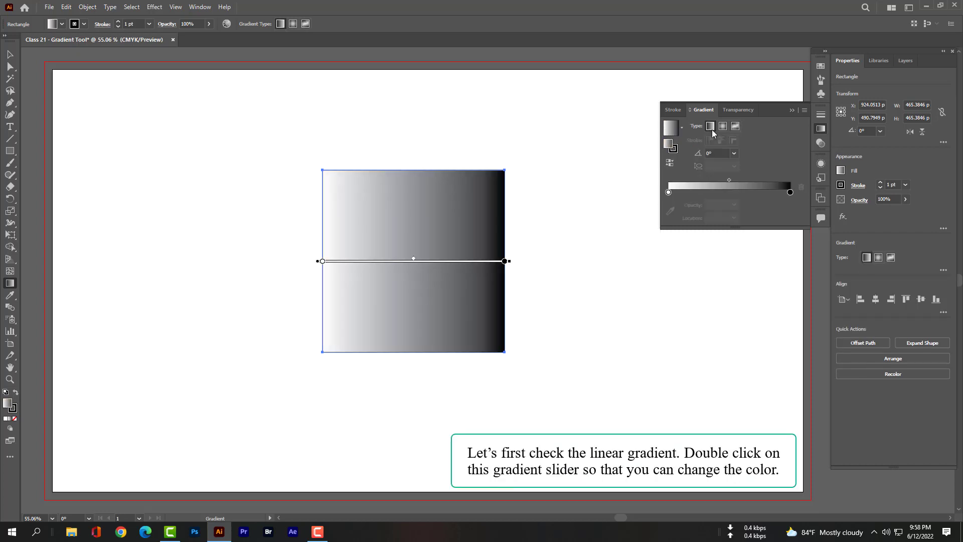
# Recolor the linear gradient's start stop with the red swatch.
pyautogui.doubleClick(669, 192)
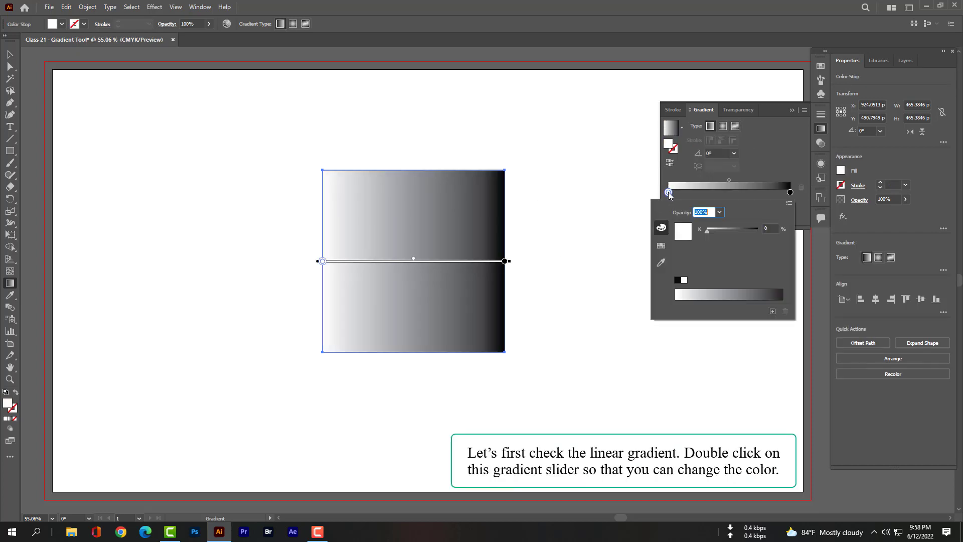
pyautogui.click(667, 245)
pyautogui.click(690, 224)
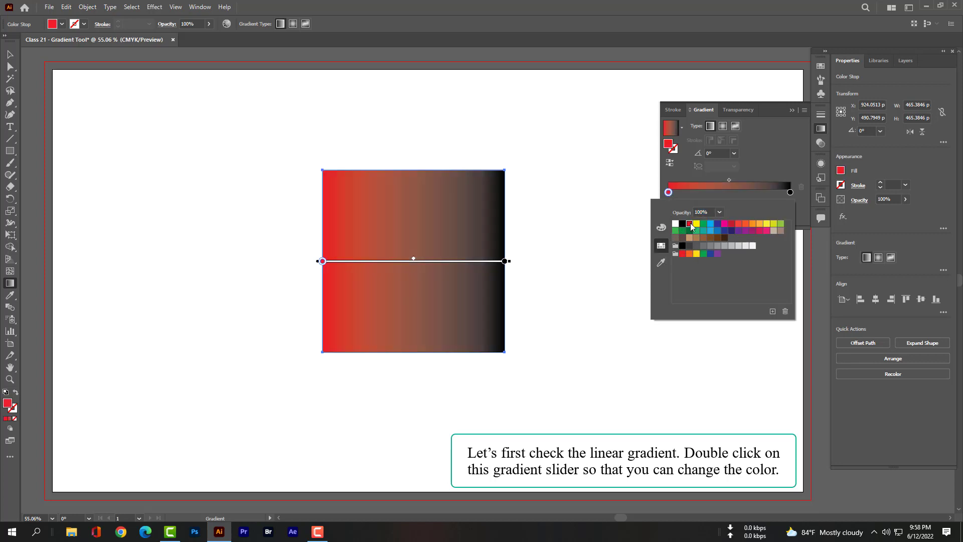
# Change the gradient's start stop to a pale yellow-green picked from the color spectrum.
pyautogui.click(669, 192)
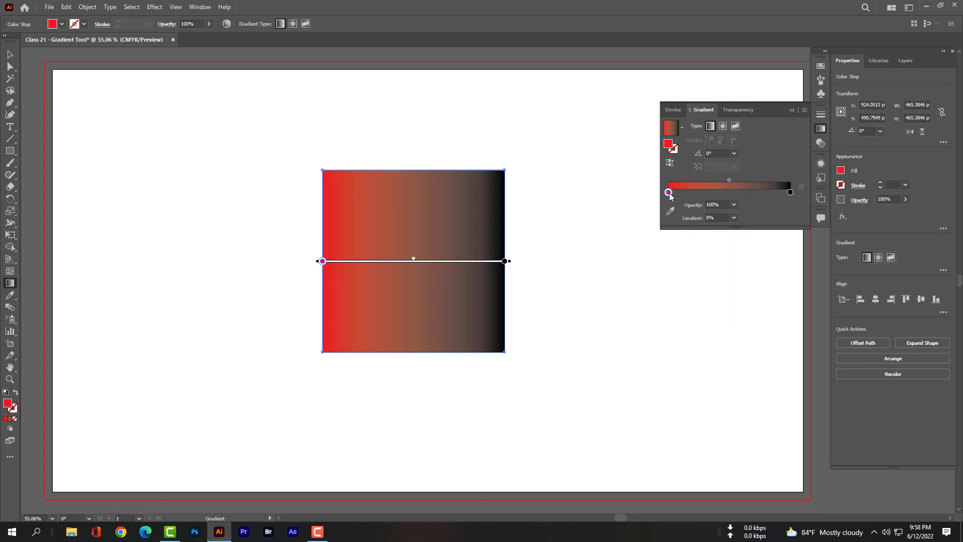
pyautogui.doubleClick(668, 192)
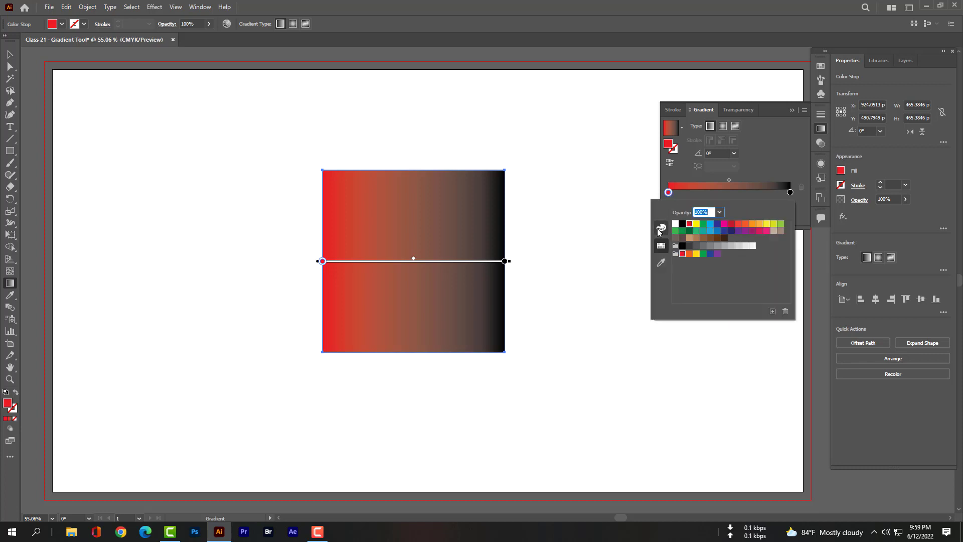
pyautogui.click(661, 229)
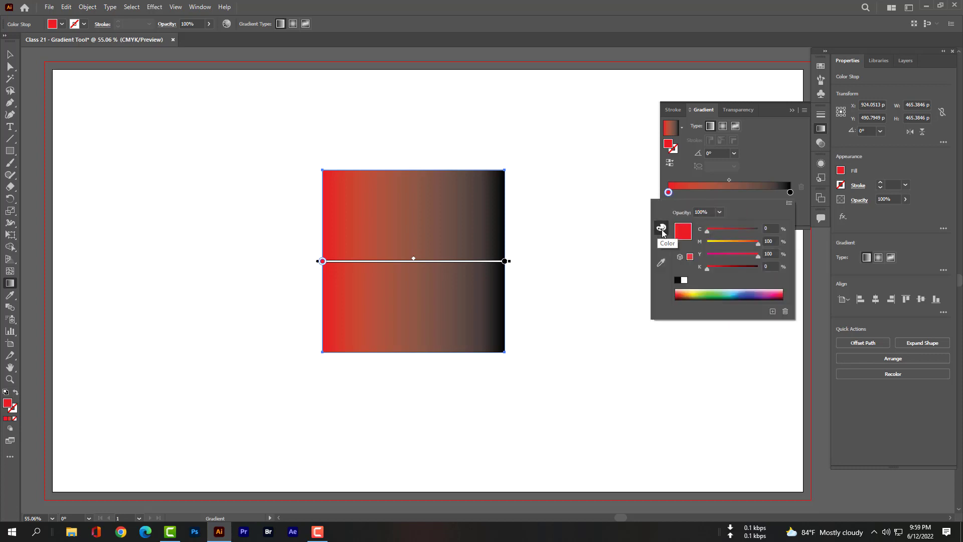
pyautogui.click(700, 290)
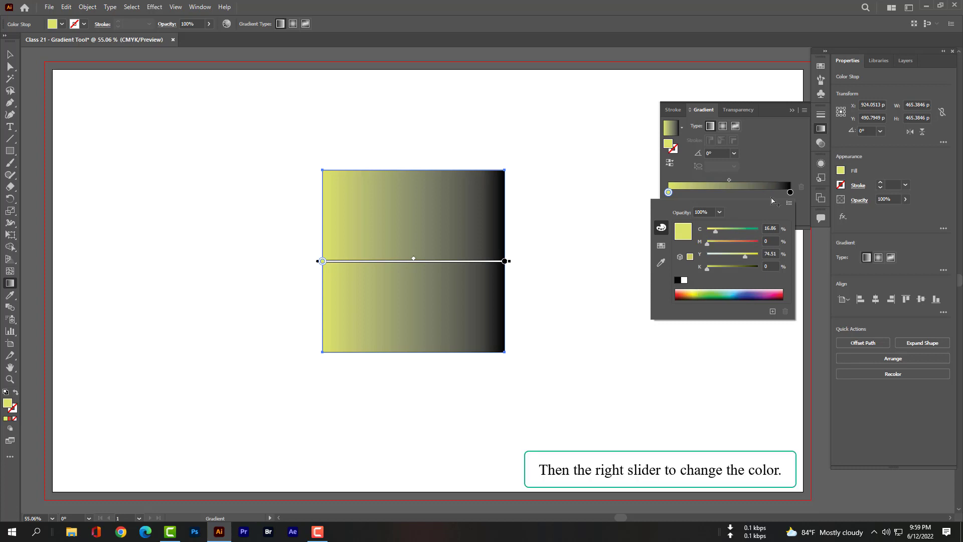
# Recolor the gradient's end stop with the brown swatch (C=30 M=50 Y=75 K=10).
pyautogui.click(791, 193)
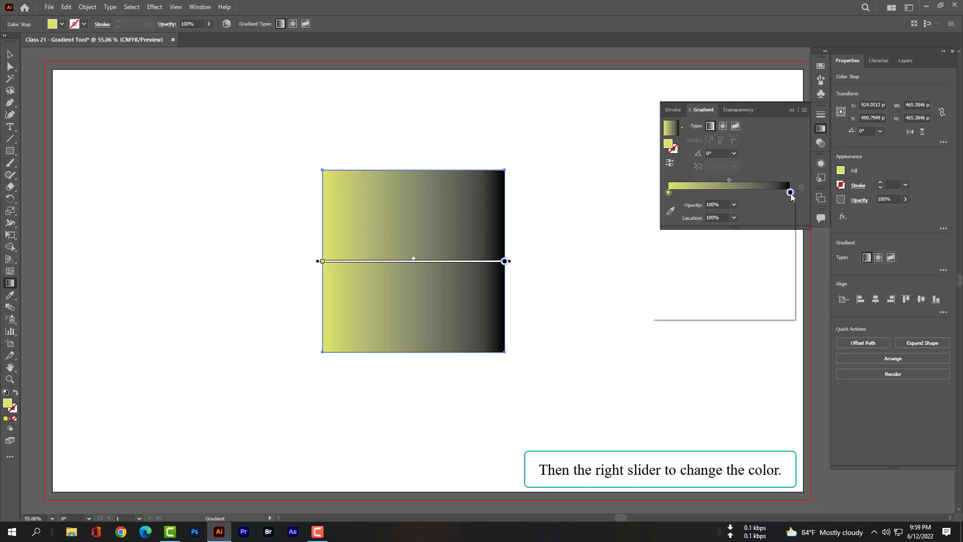
pyautogui.doubleClick(791, 193)
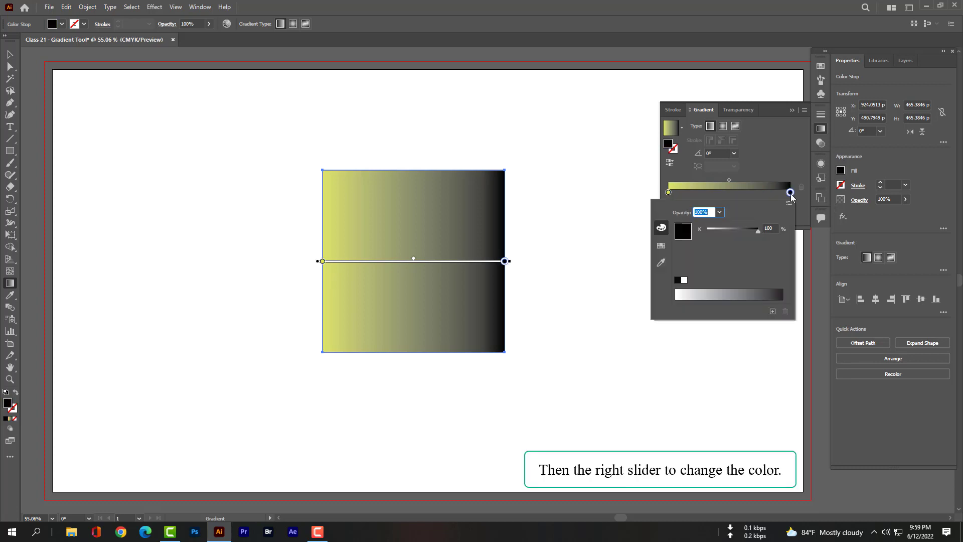
pyautogui.click(661, 246)
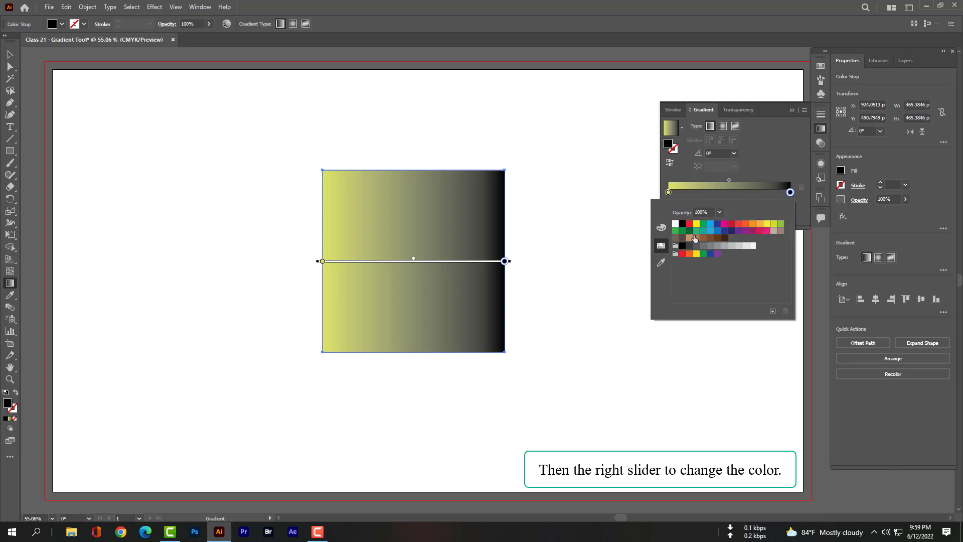
pyautogui.click(697, 238)
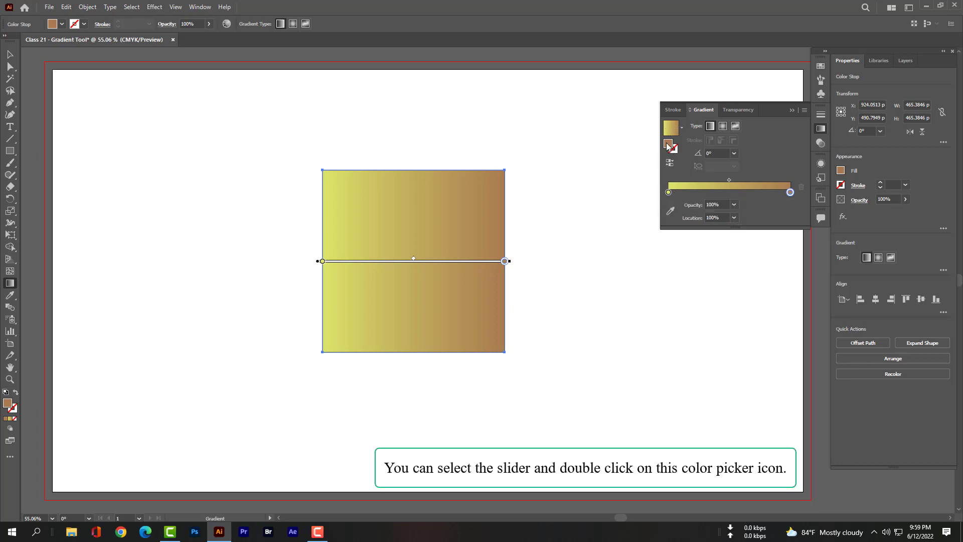
# Set the gradient's end stop to white (ffffff) with the Color Picker.
pyautogui.doubleClick(667, 145)
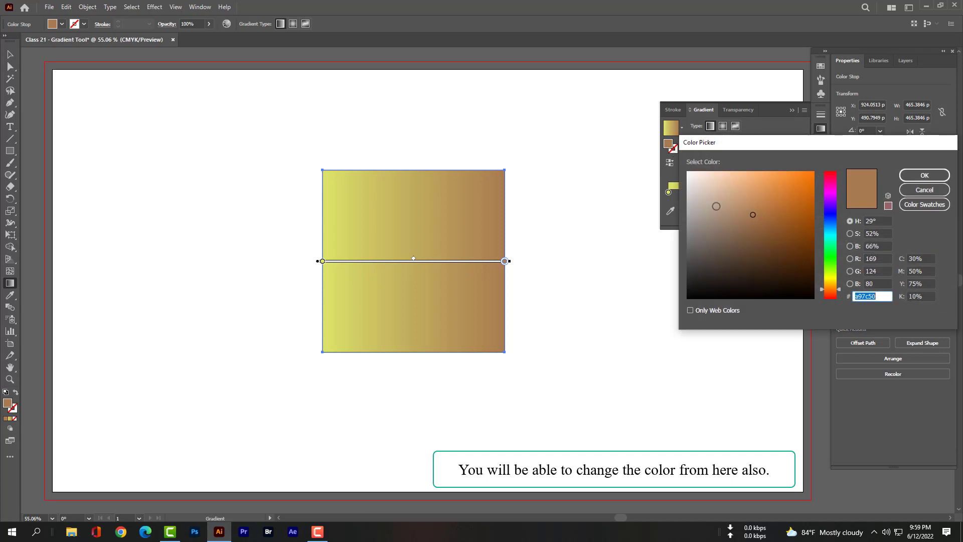
pyautogui.moveTo(708, 200); pyautogui.dragTo(752, 216)
pyautogui.moveTo(725, 186); pyautogui.dragTo(688, 172)
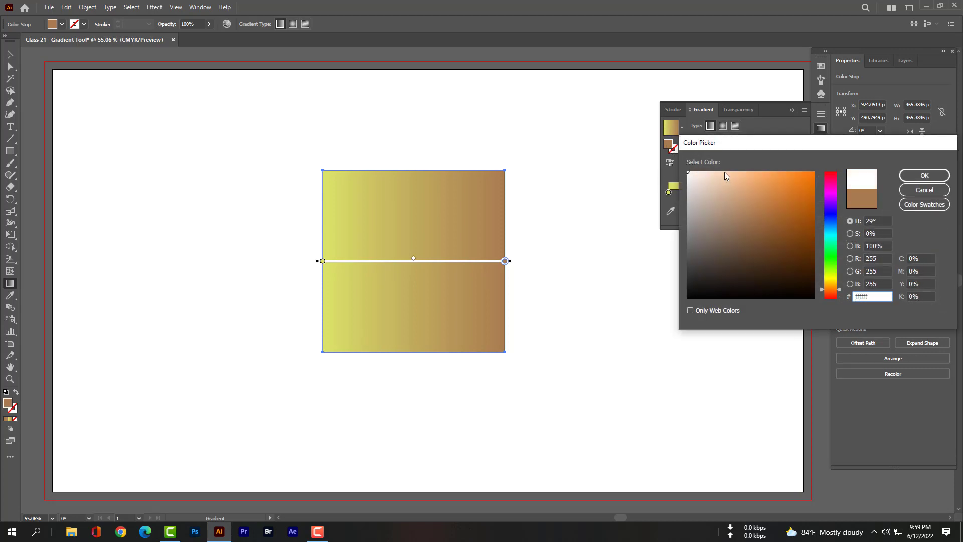
pyautogui.click(905, 179)
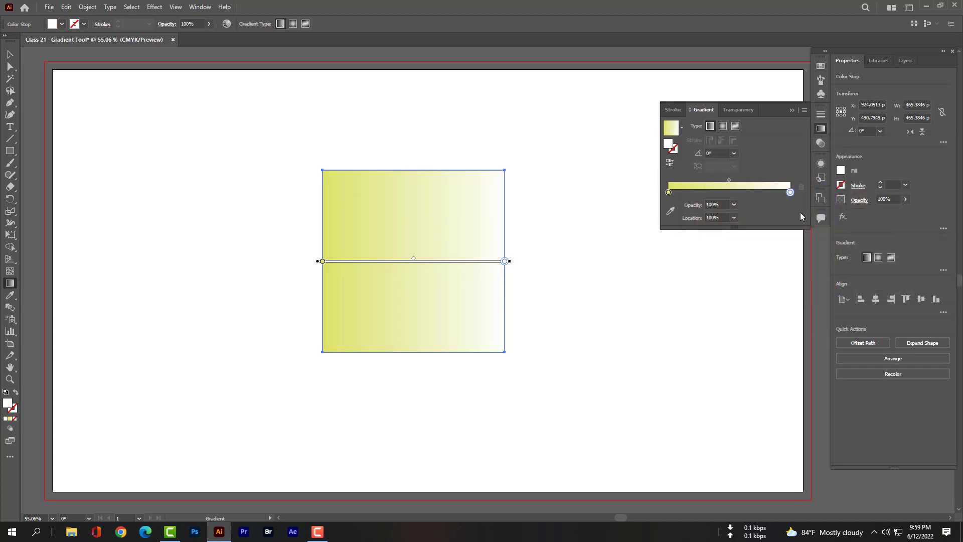
# Set the gradient's start stop to black (000000) with the Color Picker.
pyautogui.click(668, 193)
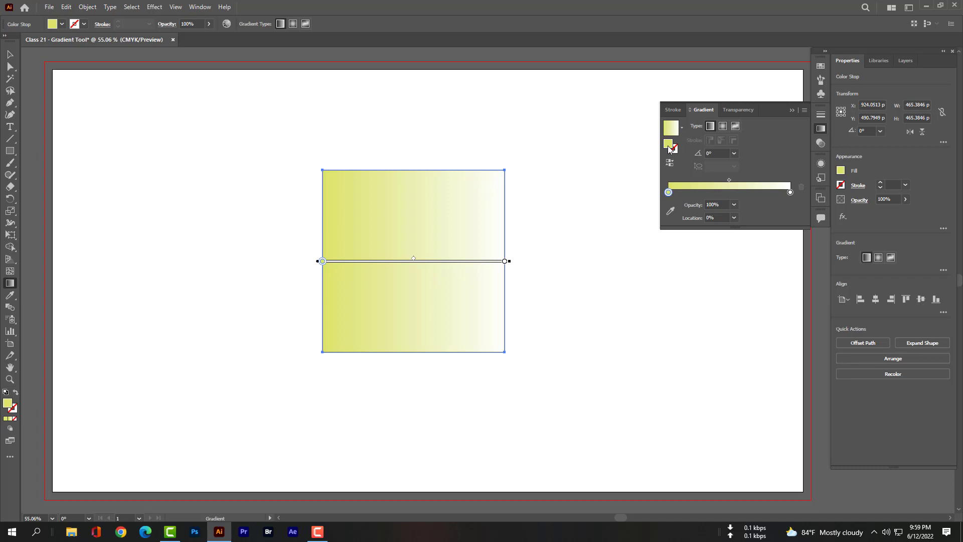
pyautogui.doubleClick(670, 146)
pyautogui.click(763, 232)
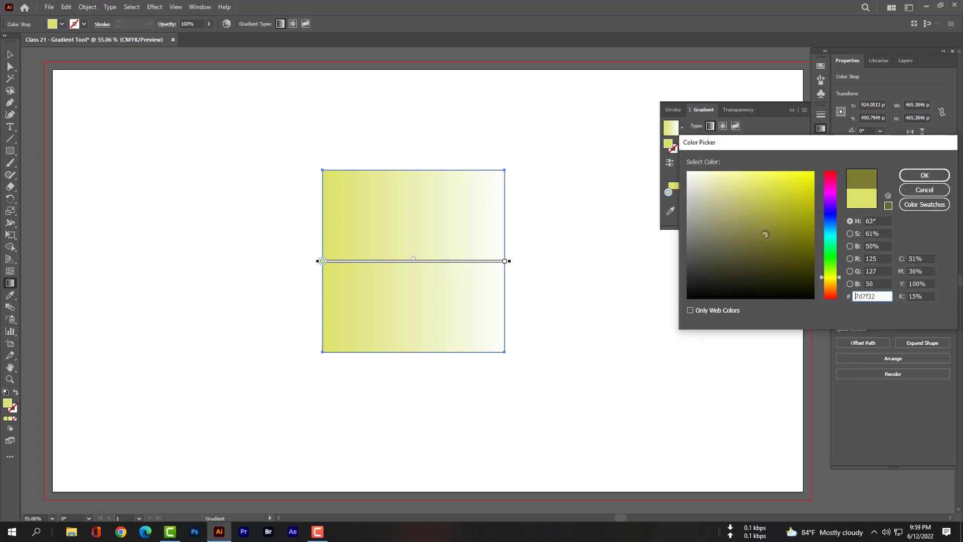
pyautogui.click(697, 287)
pyautogui.moveTo(691, 290); pyautogui.dragTo(684, 302)
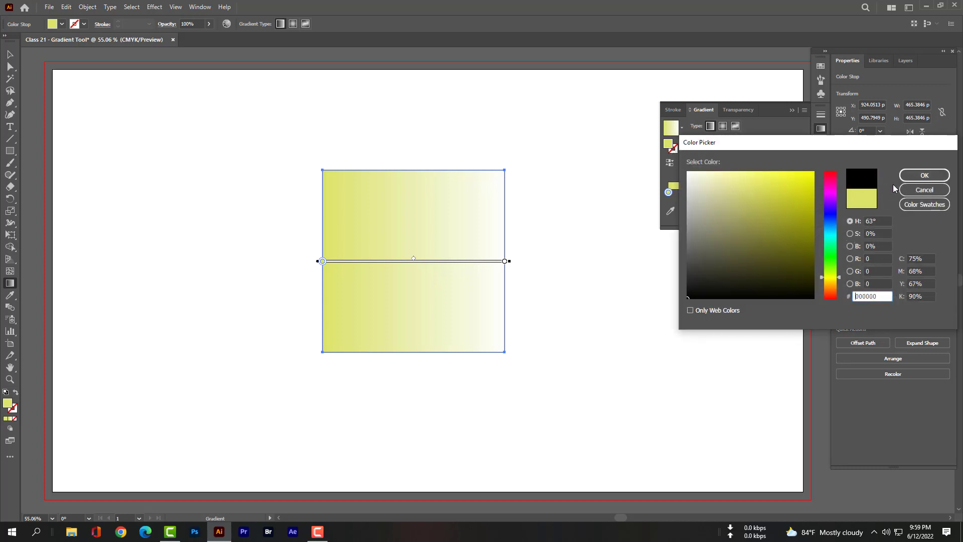
pyautogui.click(919, 175)
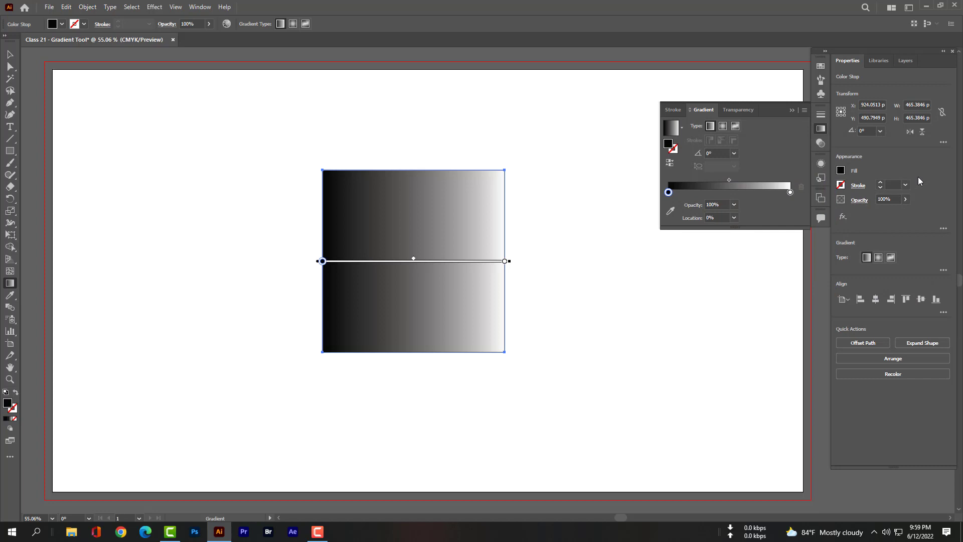
# Apply the magenta swatch to the gradient's end stop and the green swatch (C=75 M=0 Y=100 K=0) to its start stop.
pyautogui.doubleClick(790, 192)
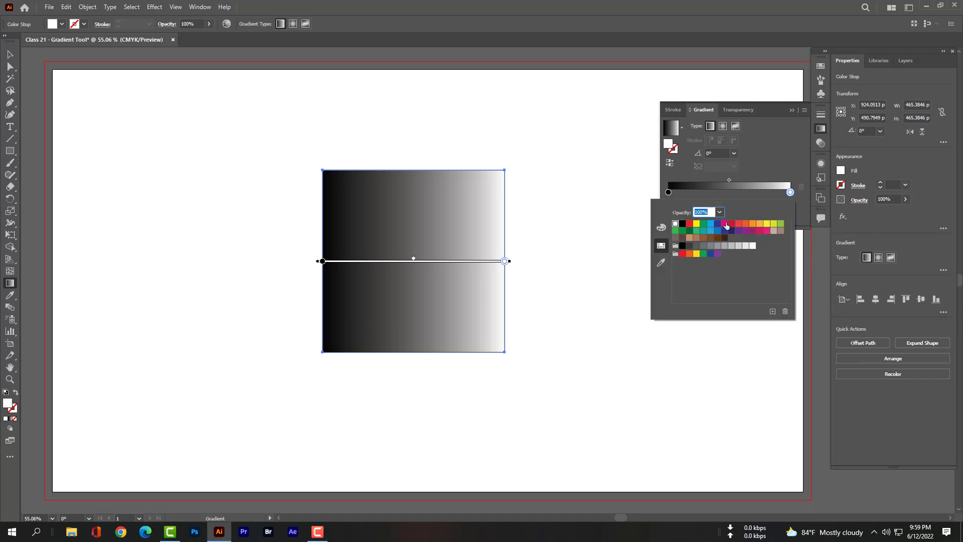
pyautogui.click(725, 224)
pyautogui.click(669, 194)
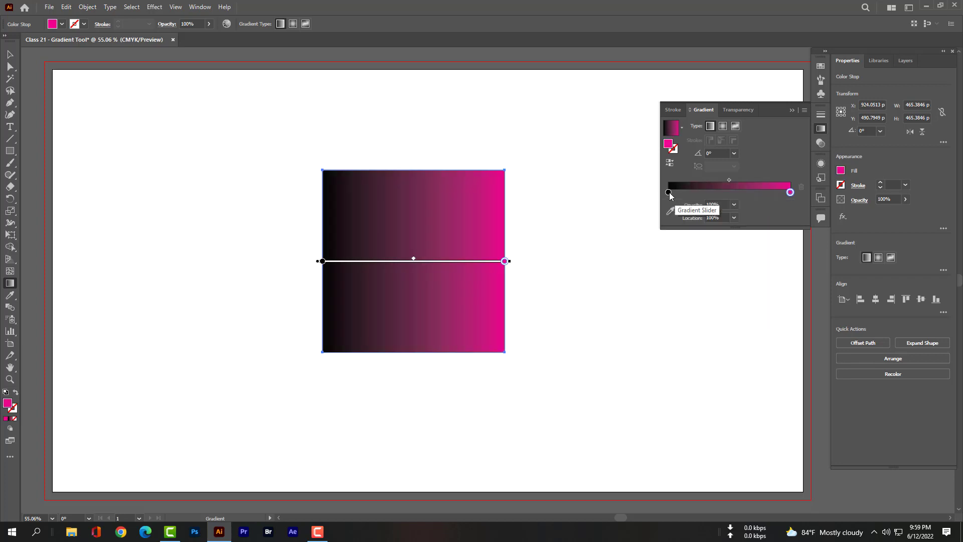
pyautogui.doubleClick(669, 193)
pyautogui.click(675, 231)
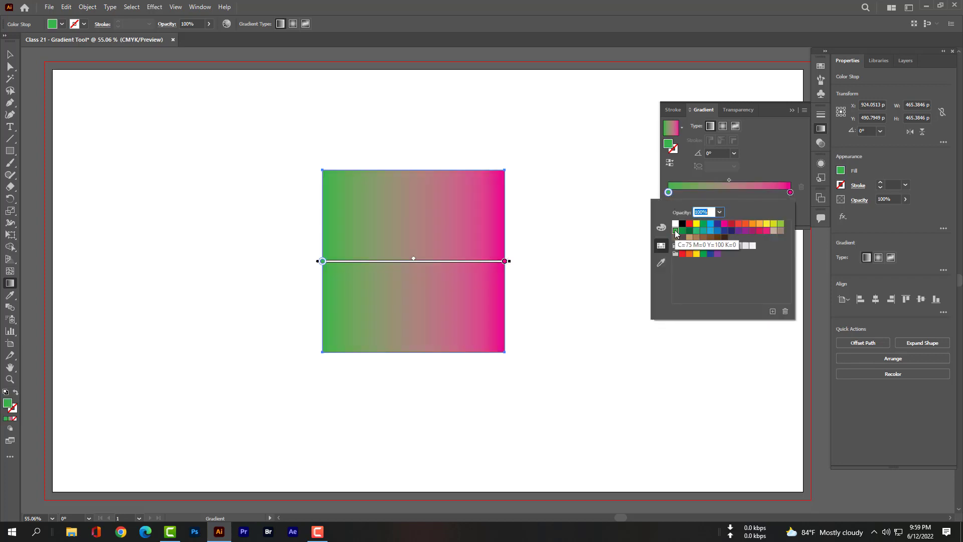
pyautogui.click(765, 167)
# Try sliding the gradient's start and end stops along the bar, returning them to 0% and 100%.
pyautogui.moveTo(669, 193)
pyautogui.mouseDown()
pyautogui.moveTo(732, 195)
pyautogui.moveTo(669, 197)
pyautogui.mouseUp()
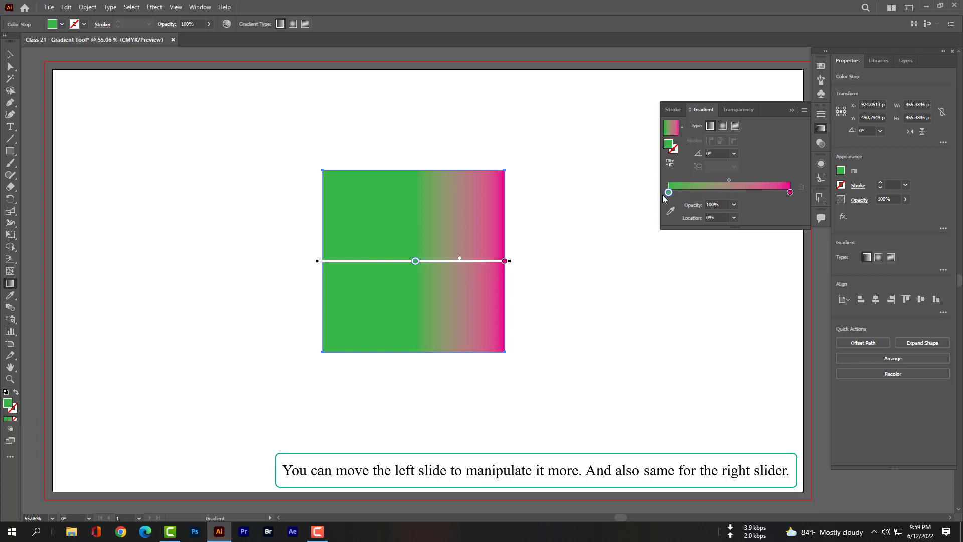
pyautogui.moveTo(791, 193)
pyautogui.mouseDown()
pyautogui.moveTo(714, 193)
pyautogui.moveTo(802, 194)
pyautogui.mouseUp()
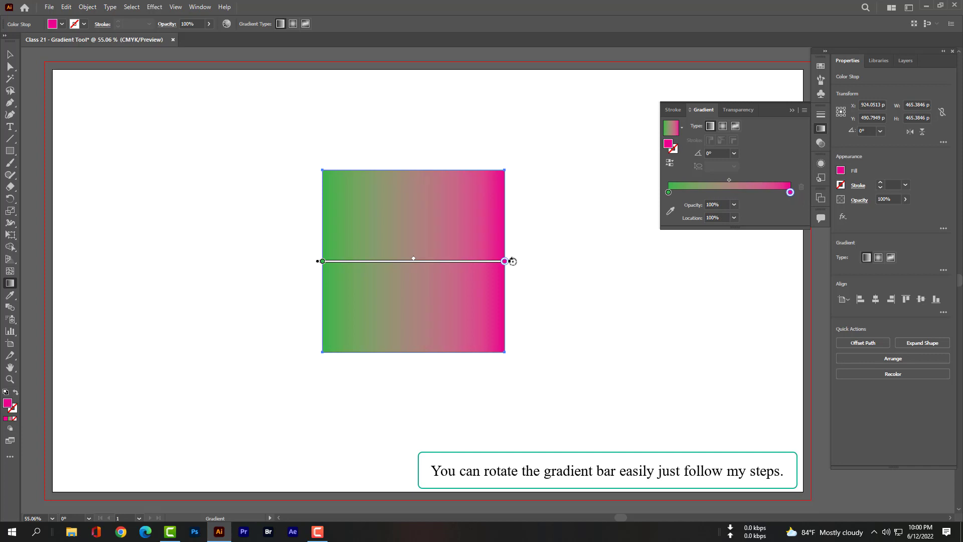
# Rotate the gradient freely across the square, finally setting its angle to the preset 135°.
pyautogui.moveTo(512, 261); pyautogui.dragTo(512, 183)
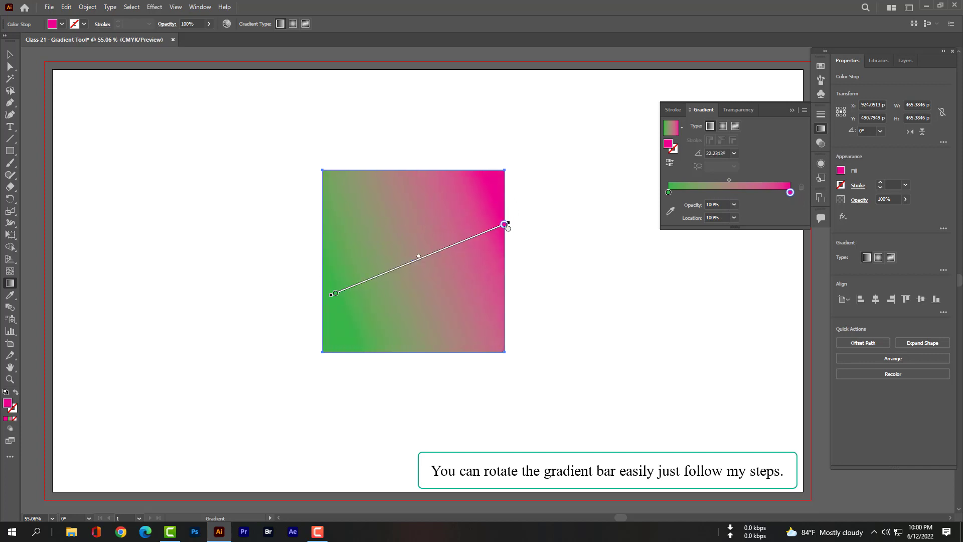
pyautogui.click(734, 155)
pyautogui.click(746, 187)
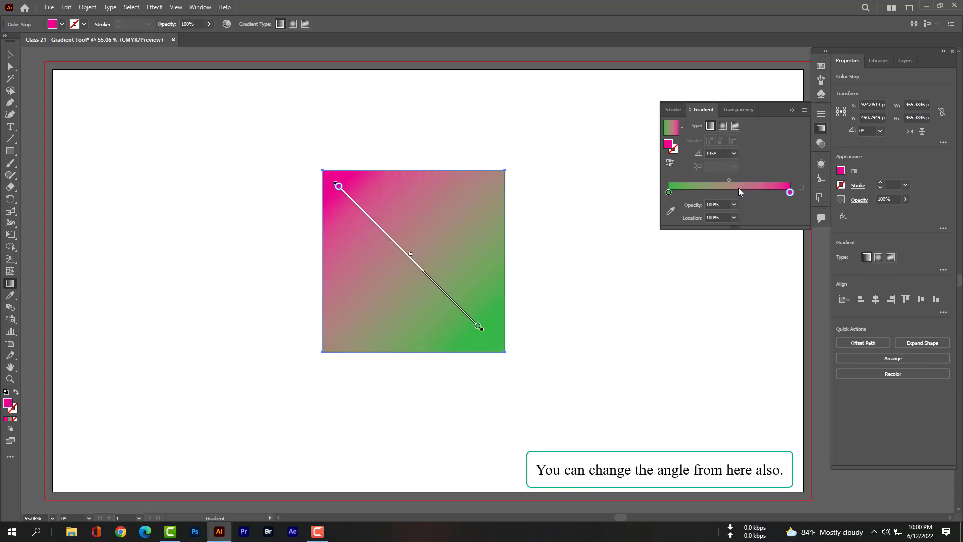
# Try the preset gradient angles -45°, -180° and 180° on the square.
pyautogui.click(733, 154)
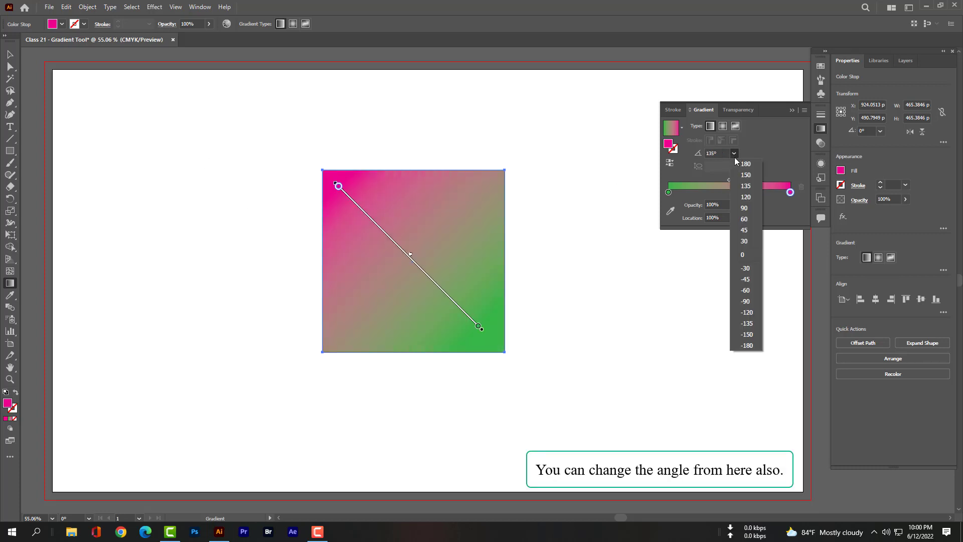
pyautogui.click(747, 279)
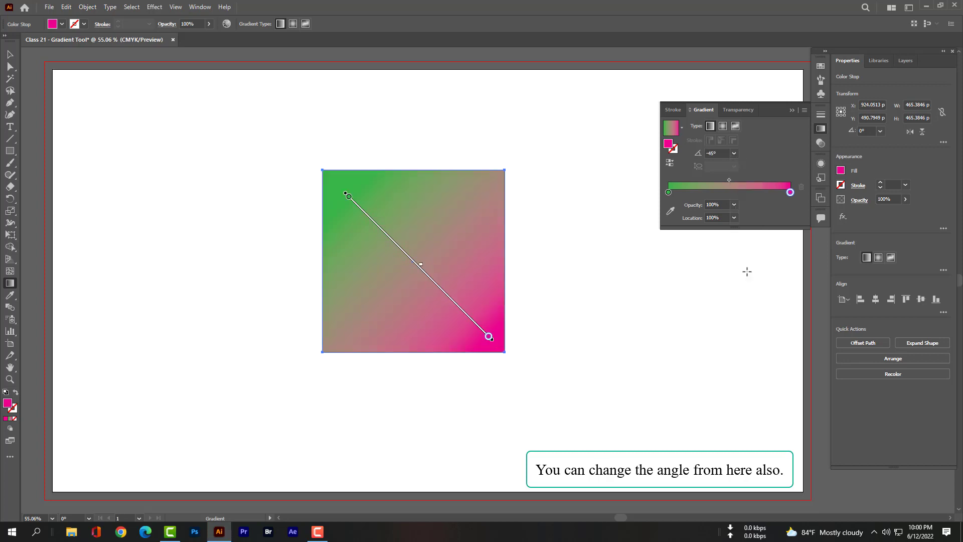
pyautogui.click(735, 154)
pyautogui.click(748, 343)
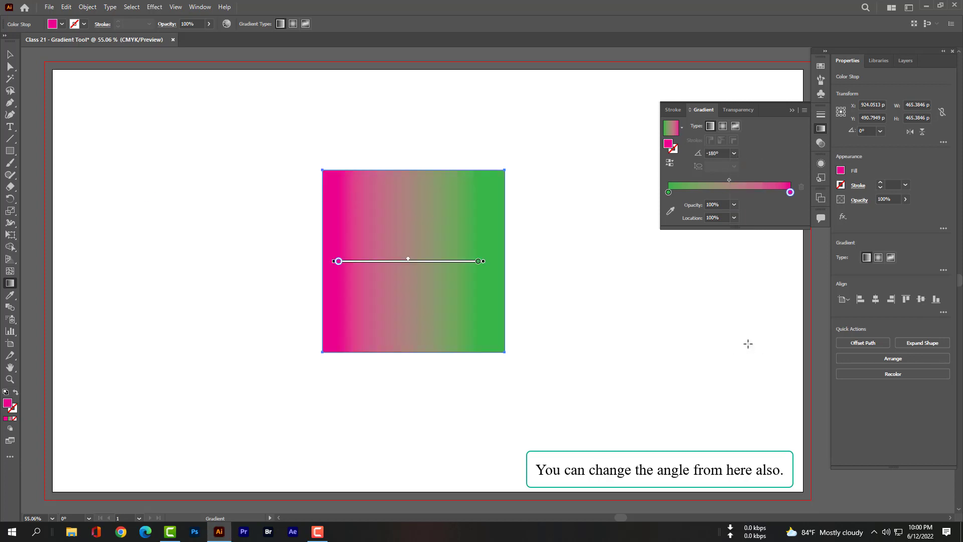
pyautogui.click(735, 154)
pyautogui.click(744, 165)
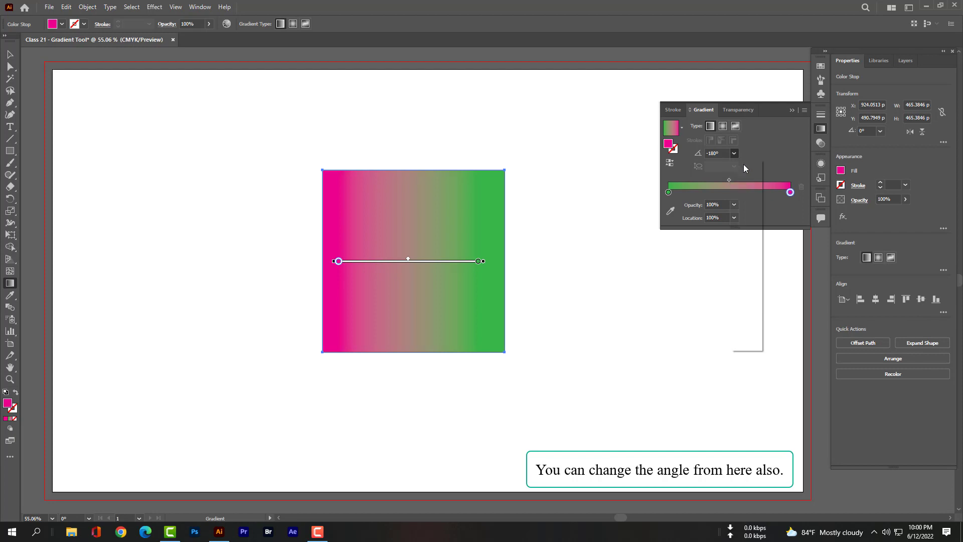
# Try the preset gradient angles 0°, 90° and -90° on the square, finishing with 120°.
pyautogui.click(735, 154)
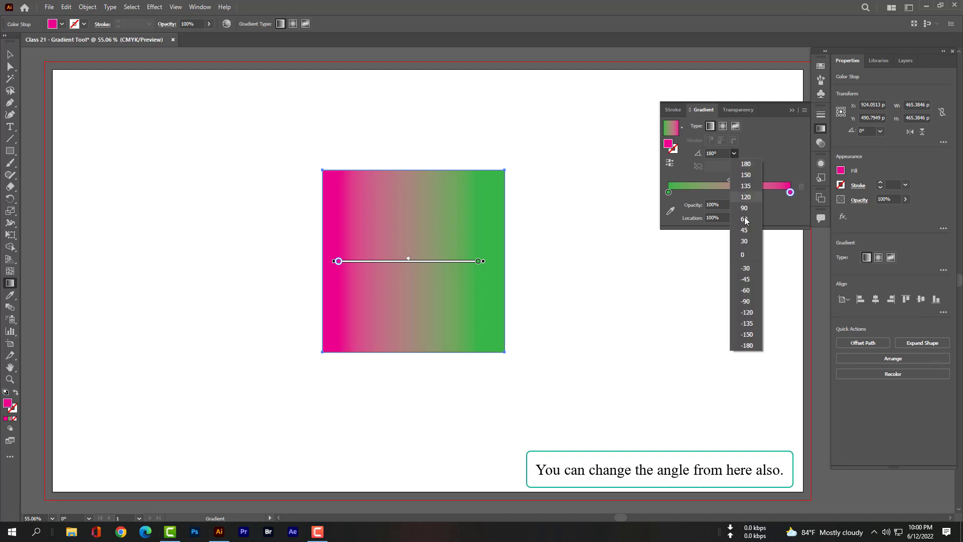
pyautogui.click(748, 254)
pyautogui.click(735, 154)
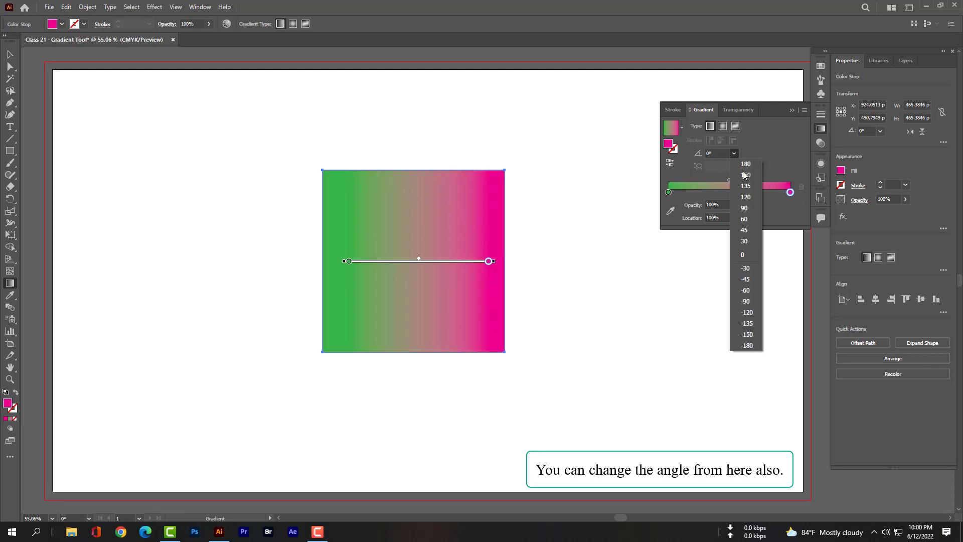
pyautogui.click(745, 208)
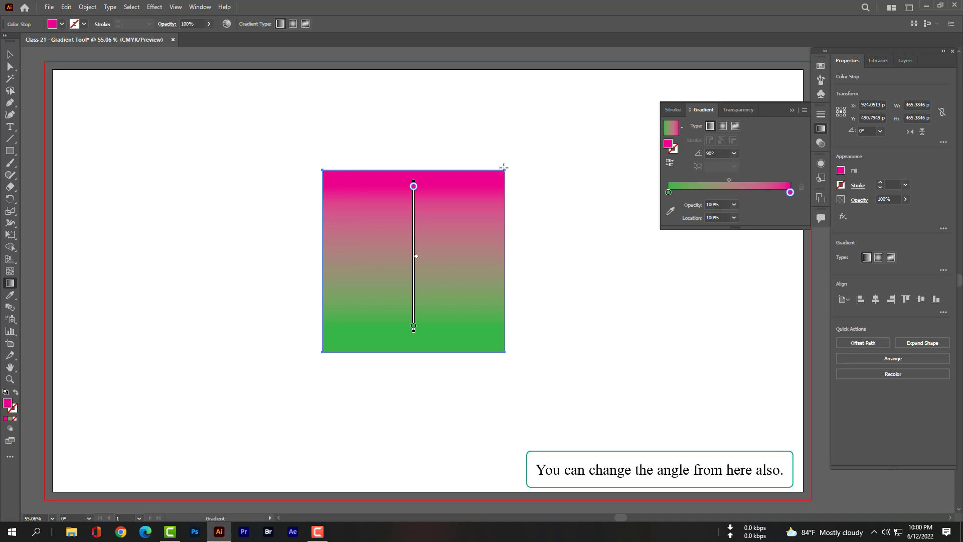
pyautogui.click(735, 154)
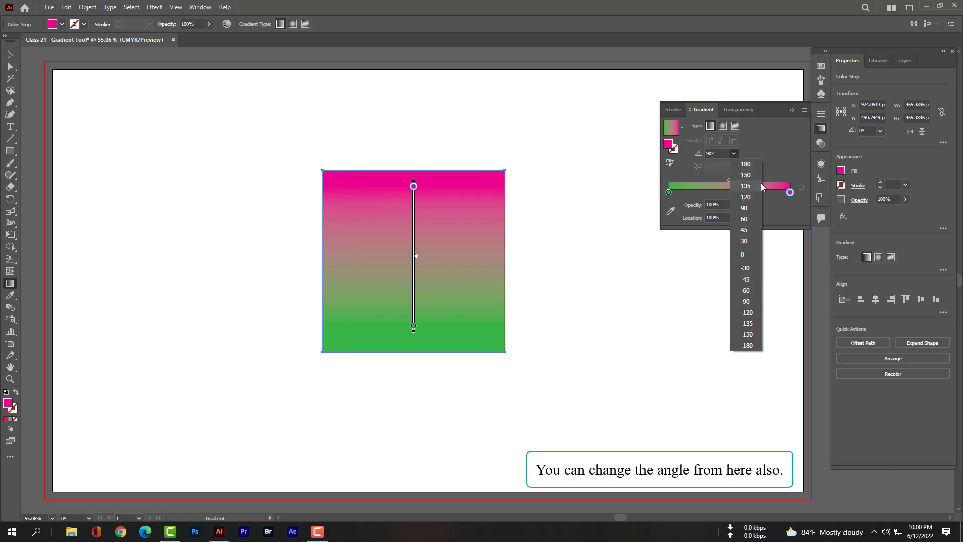
pyautogui.click(746, 301)
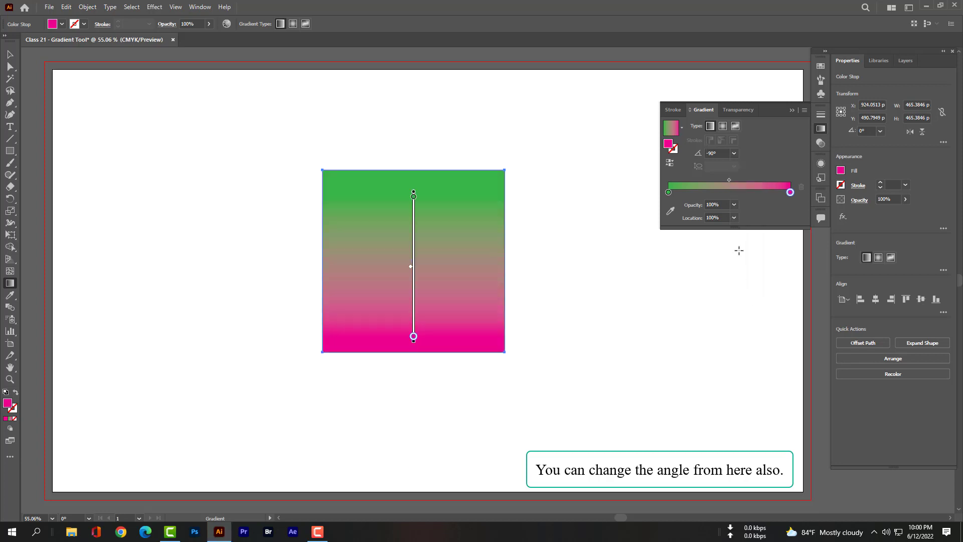
pyautogui.click(733, 153)
pyautogui.click(748, 198)
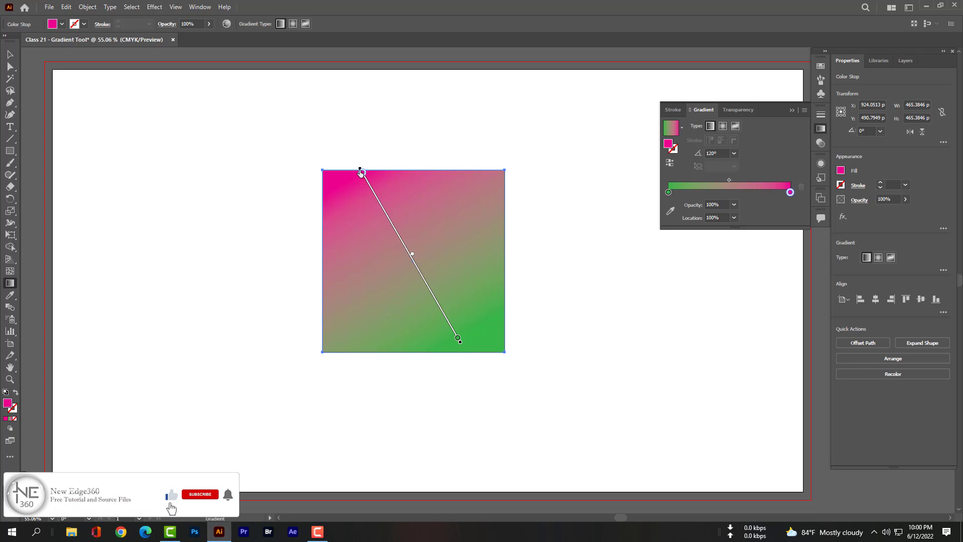
# Rotate the gradient freely to about 63.6° and slide its stops along the on-canvas line, ending at 0% and 100%.
pyautogui.moveTo(359, 167)
pyautogui.mouseDown()
pyautogui.moveTo(416, 157)
pyautogui.moveTo(396, 152)
pyautogui.moveTo(409, 146)
pyautogui.moveTo(514, 170)
pyautogui.moveTo(461, 166)
pyautogui.moveTo(408, 276)
pyautogui.moveTo(452, 185)
pyautogui.mouseUp()
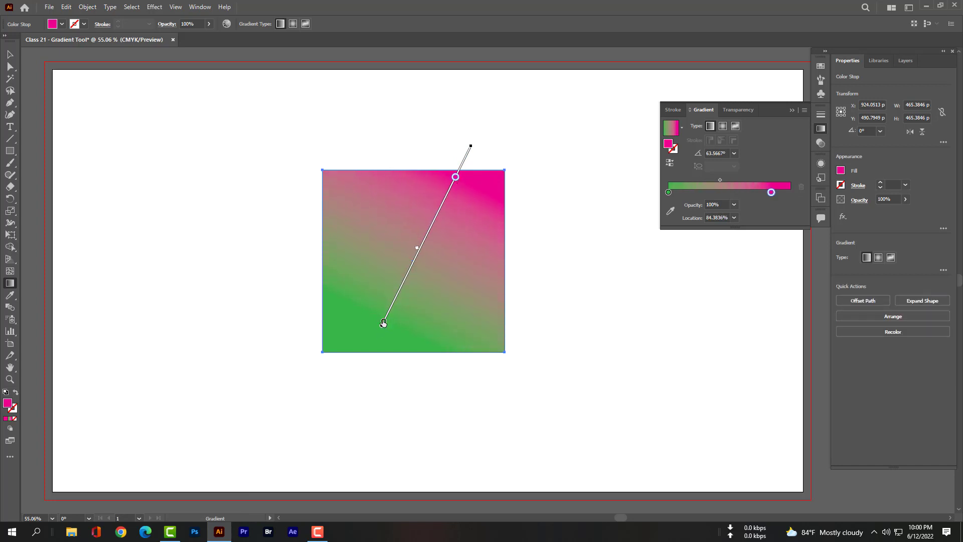
pyautogui.moveTo(384, 323); pyautogui.dragTo(426, 239)
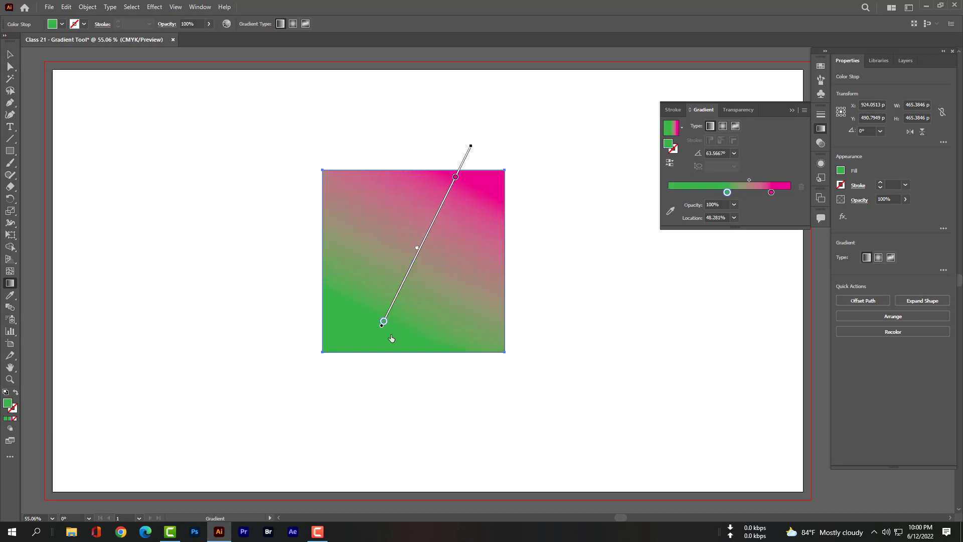
pyautogui.click(455, 177)
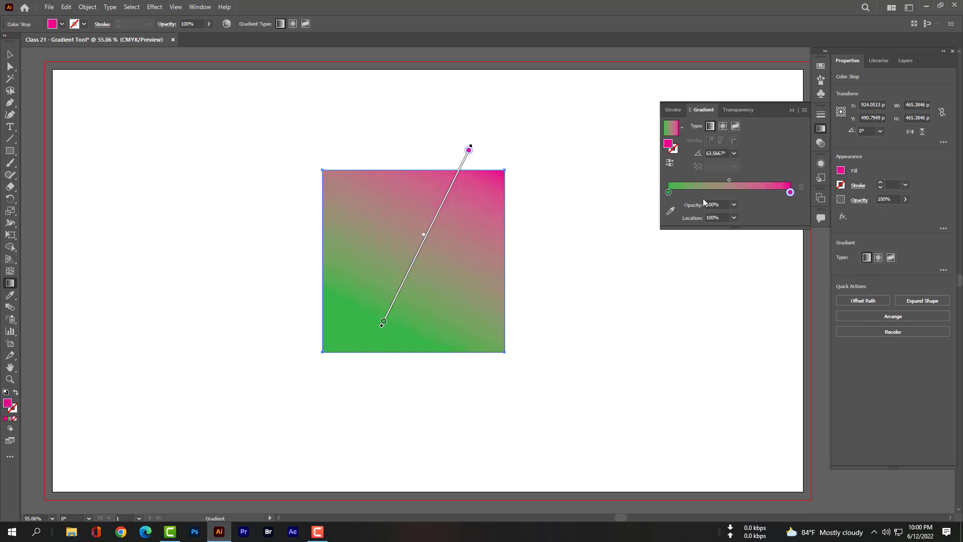
# Try a dark grey swatch on the gradient's start stop, then apply the black swatch.
pyautogui.doubleClick(669, 193)
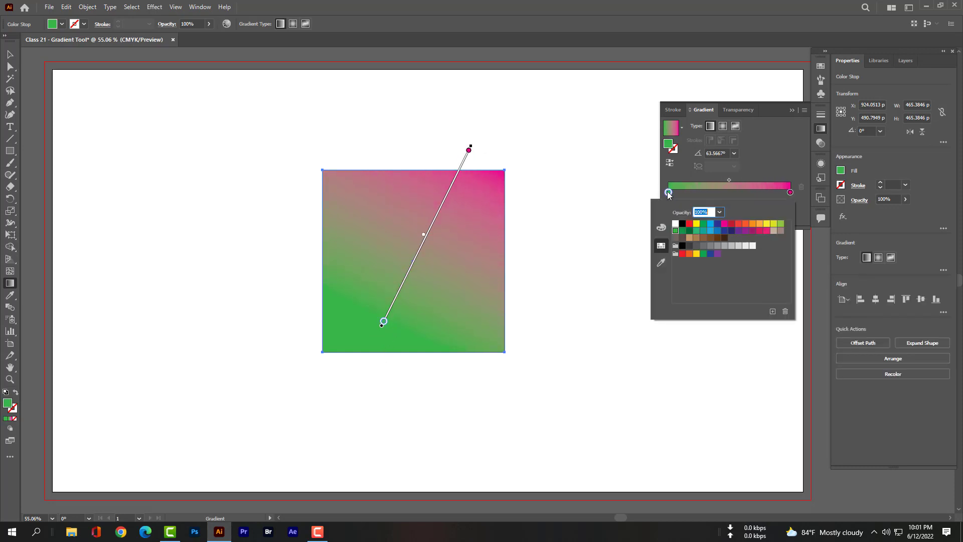
pyautogui.click(704, 246)
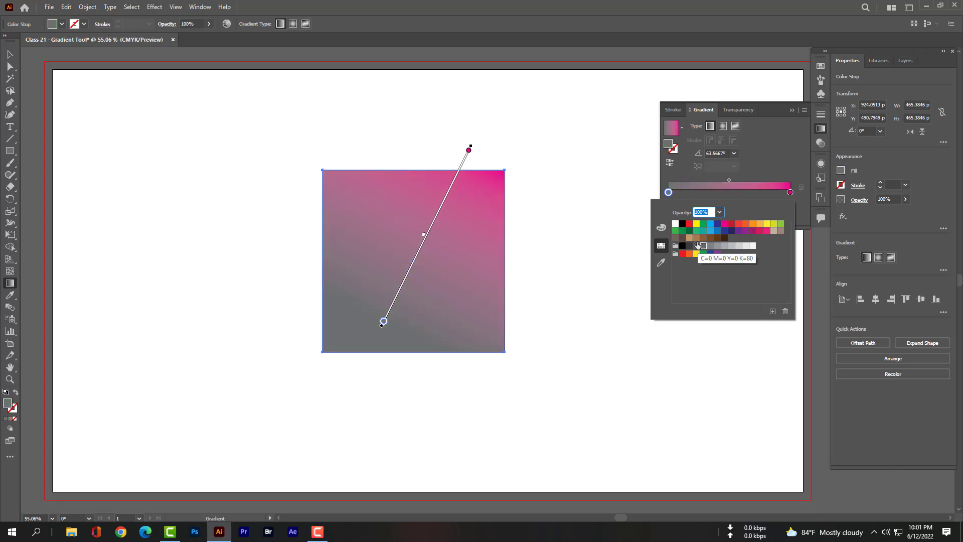
pyautogui.click(683, 224)
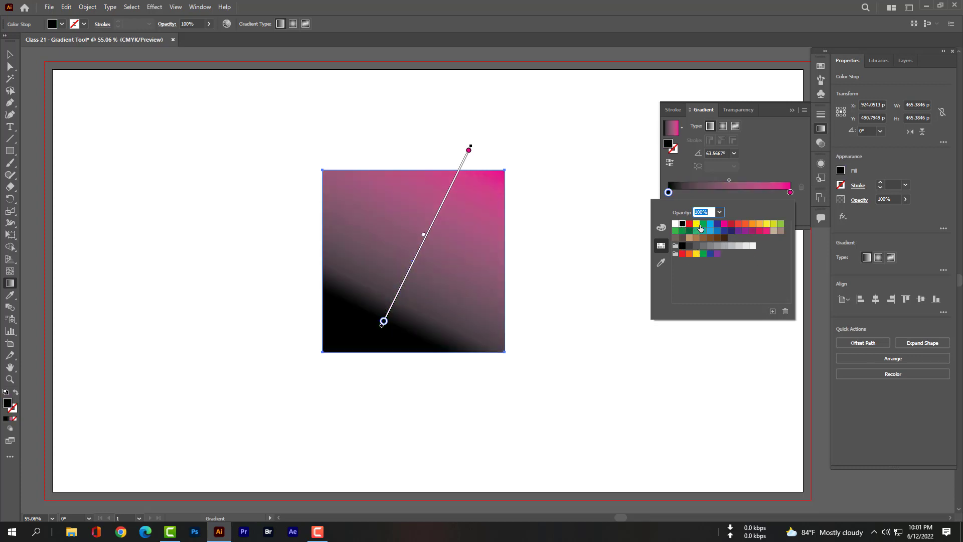
# Try the orange swatch (C=0 M=35 Y=85 K=0) on the gradient's end stop, then apply the dark blue swatch.
pyautogui.click(790, 193)
pyautogui.doubleClick(791, 193)
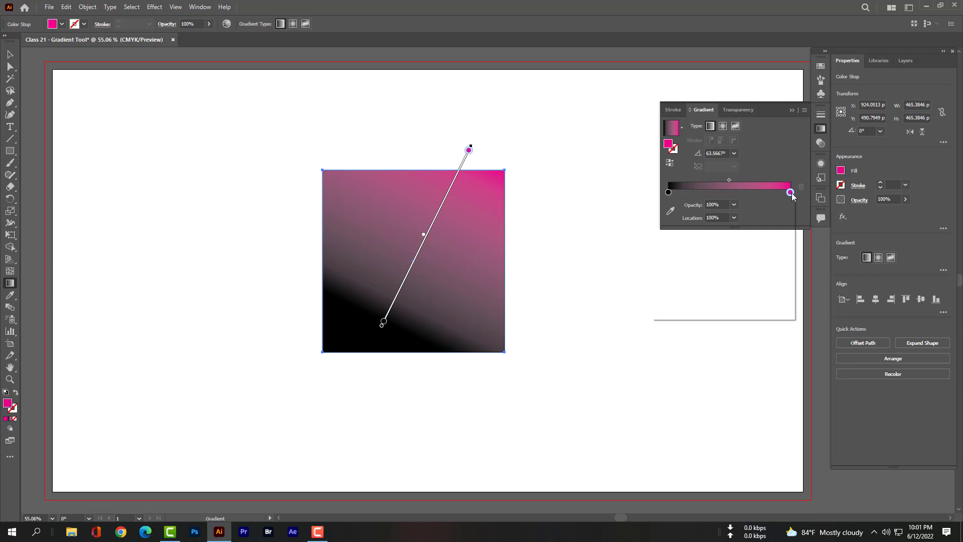
pyautogui.click(761, 224)
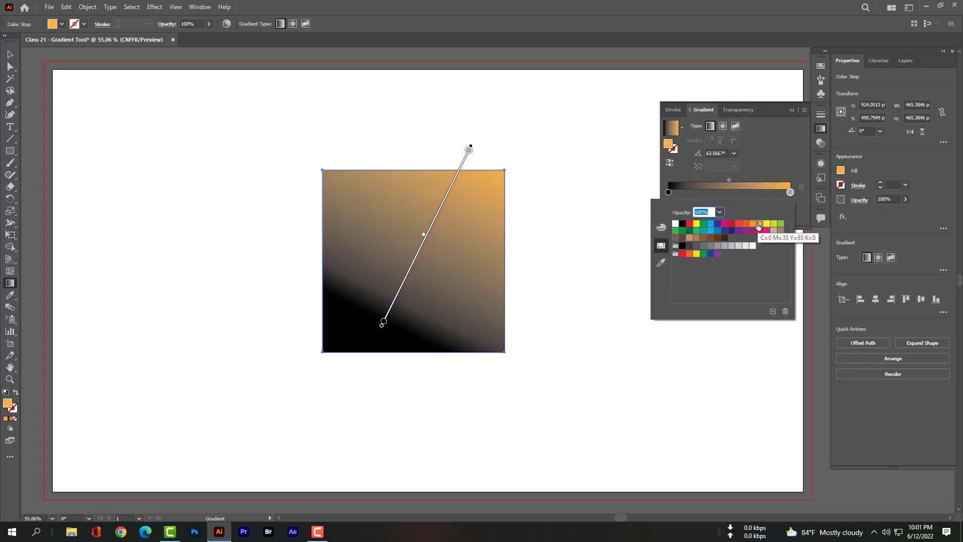
pyautogui.click(718, 223)
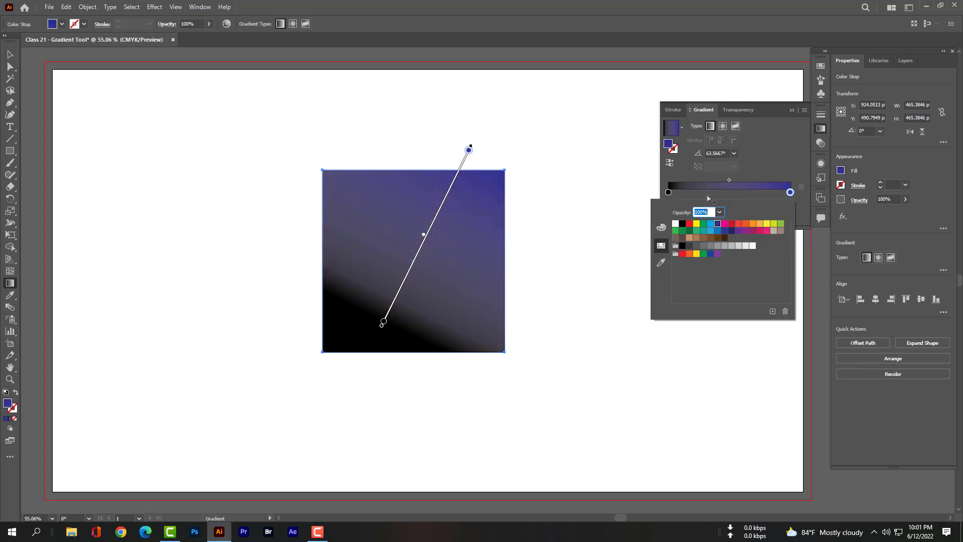
pyautogui.press('Escape')
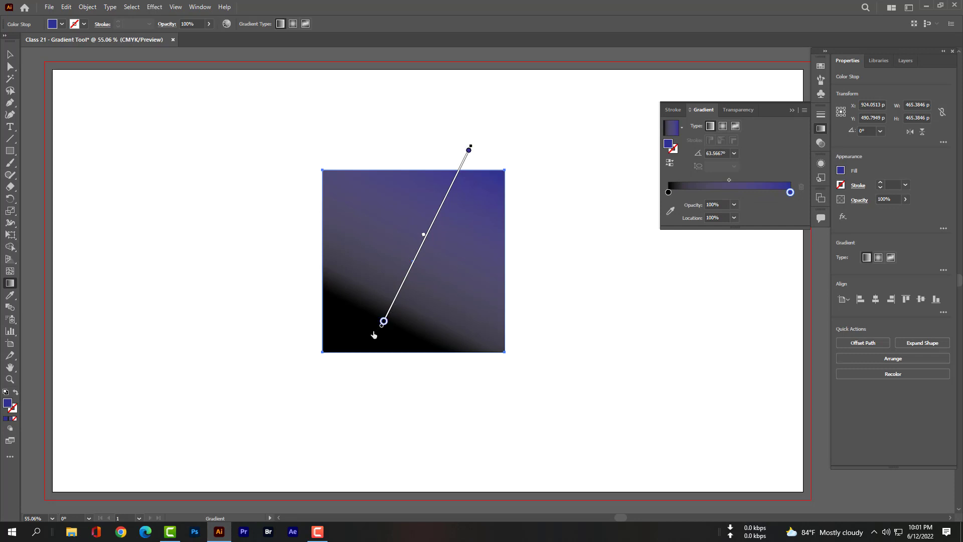
# Shorten the gradient line on the canvas by pulling its blue end inward to a point inside the square.
pyautogui.click(383, 322)
pyautogui.moveTo(469, 152)
pyautogui.mouseDown()
pyautogui.moveTo(455, 178)
pyautogui.moveTo(469, 150)
pyautogui.mouseUp()
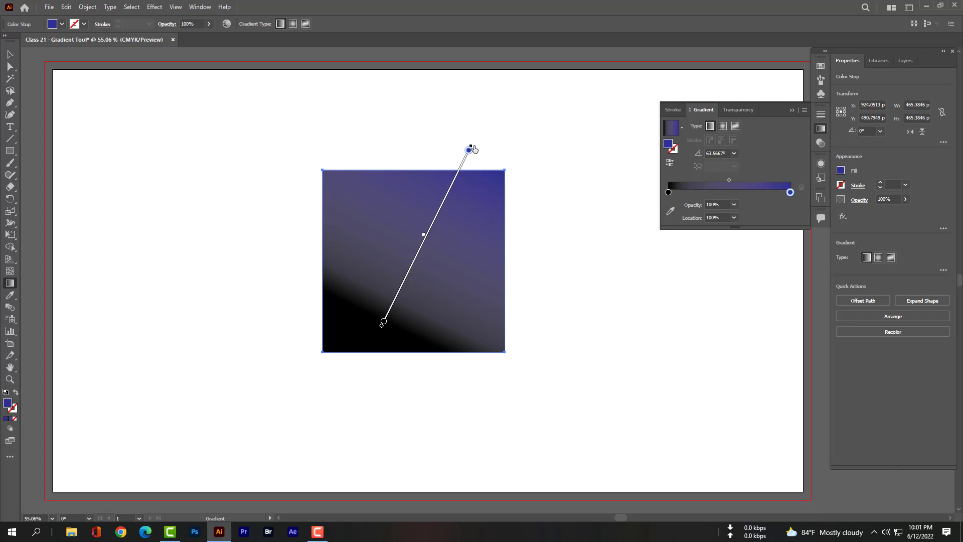
pyautogui.moveTo(469, 147); pyautogui.dragTo(437, 217)
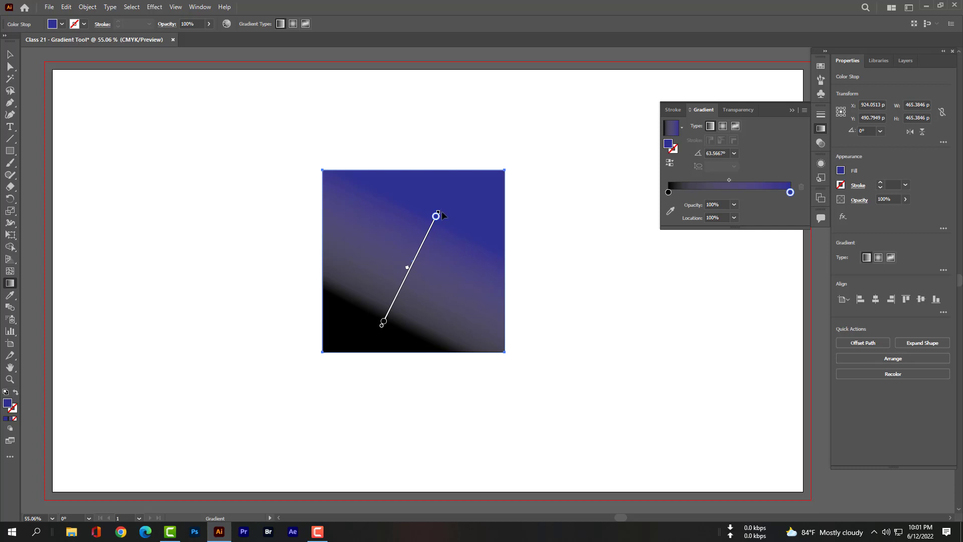
# Rotate the shortened gradient to about 52.3° and reposition it diagonally over the lower-left part of the square.
pyautogui.moveTo(442, 214)
pyautogui.mouseDown()
pyautogui.moveTo(414, 265)
pyautogui.moveTo(413, 206)
pyautogui.moveTo(458, 207)
pyautogui.moveTo(400, 230)
pyautogui.moveTo(438, 256)
pyautogui.moveTo(433, 250)
pyautogui.mouseUp()
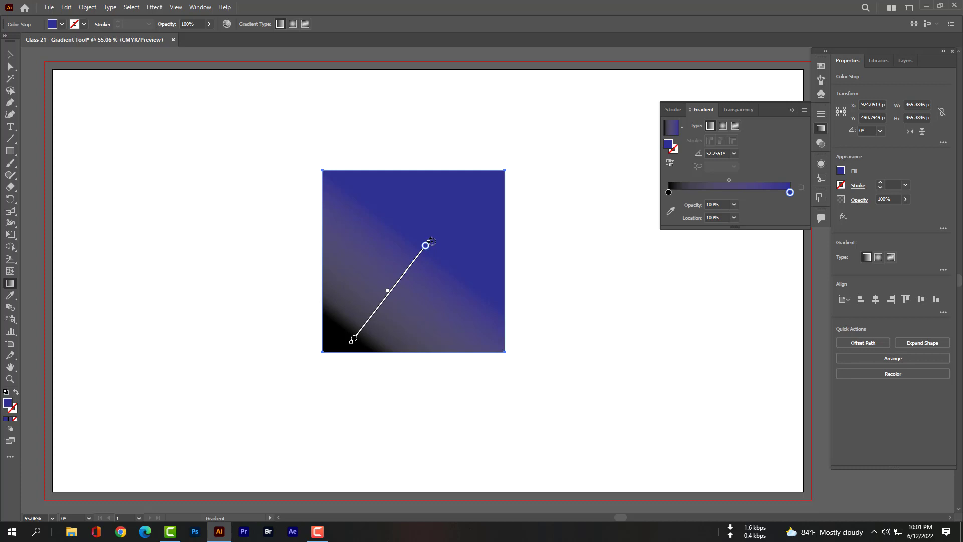
pyautogui.moveTo(433, 246); pyautogui.dragTo(450, 227)
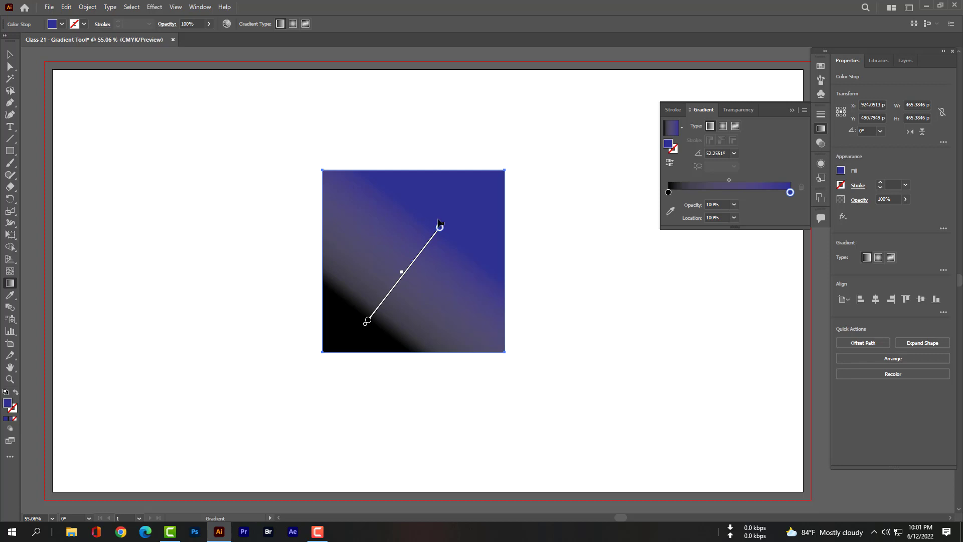
pyautogui.moveTo(439, 223); pyautogui.dragTo(436, 232)
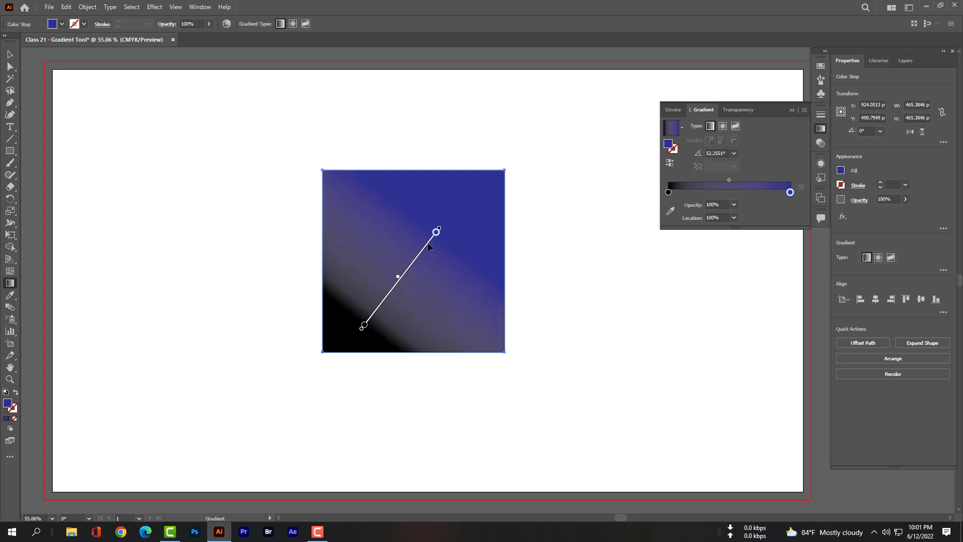
# Add three intermediate color stops along the on-canvas gradient line at about 77.3%, 42.9% and 61.6%.
pyautogui.click(429, 242)
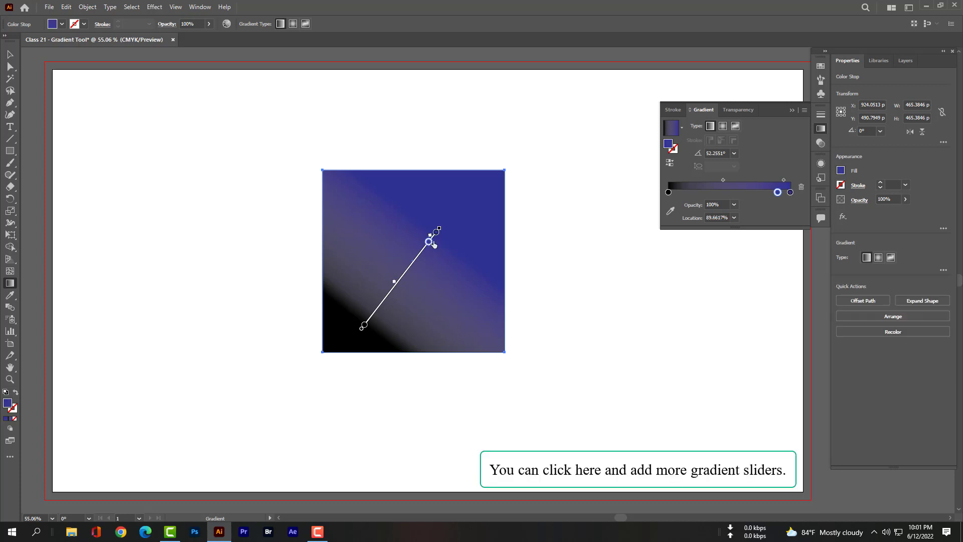
pyautogui.moveTo(430, 243)
pyautogui.mouseDown()
pyautogui.moveTo(399, 279)
pyautogui.moveTo(420, 254)
pyautogui.mouseUp()
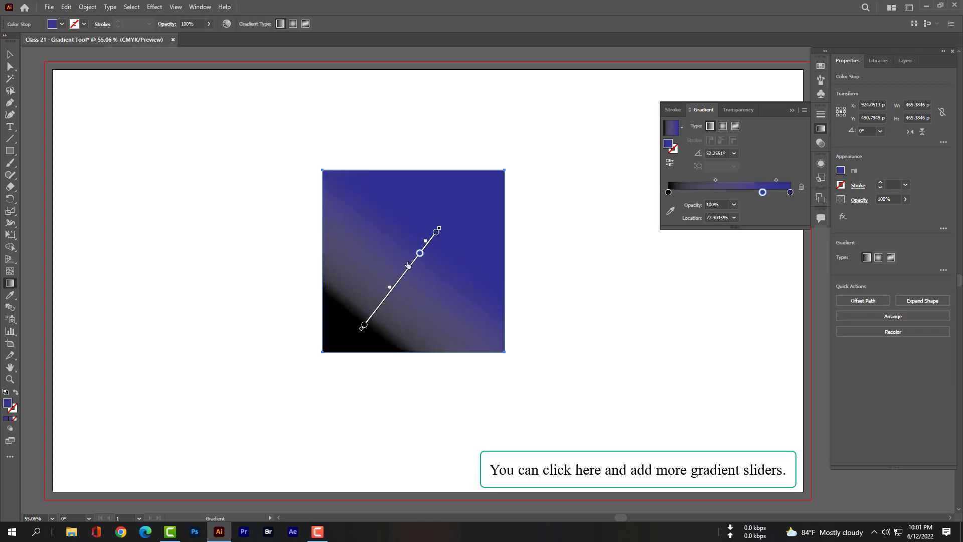
pyautogui.click(396, 285)
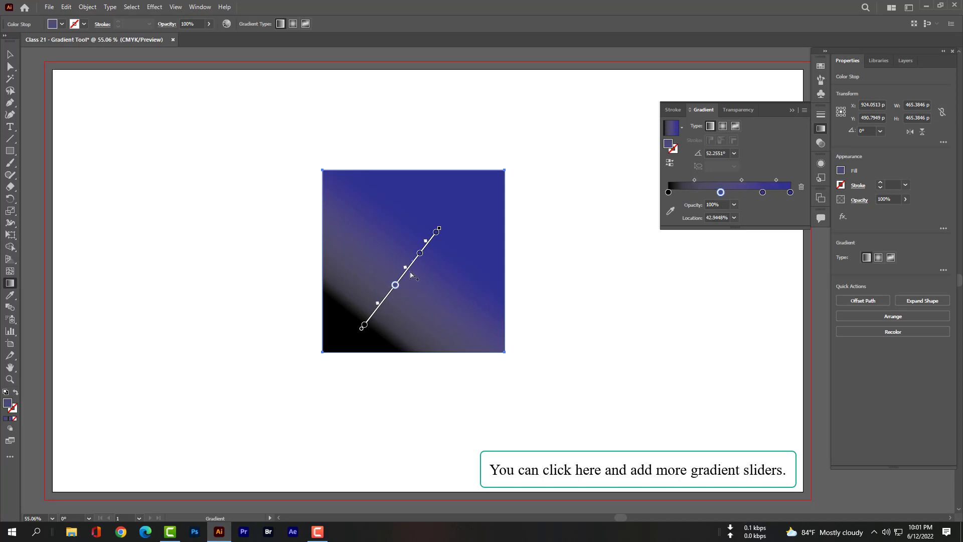
pyautogui.click(410, 267)
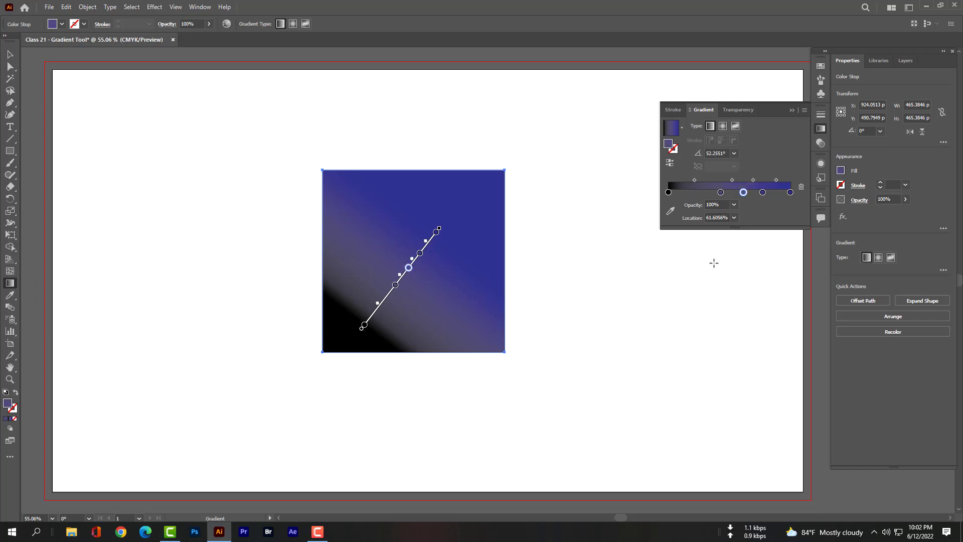
# Color the gradient stop at about 42.9% with the green swatch and the one at about 61.6% with the red swatch.
pyautogui.click(721, 192)
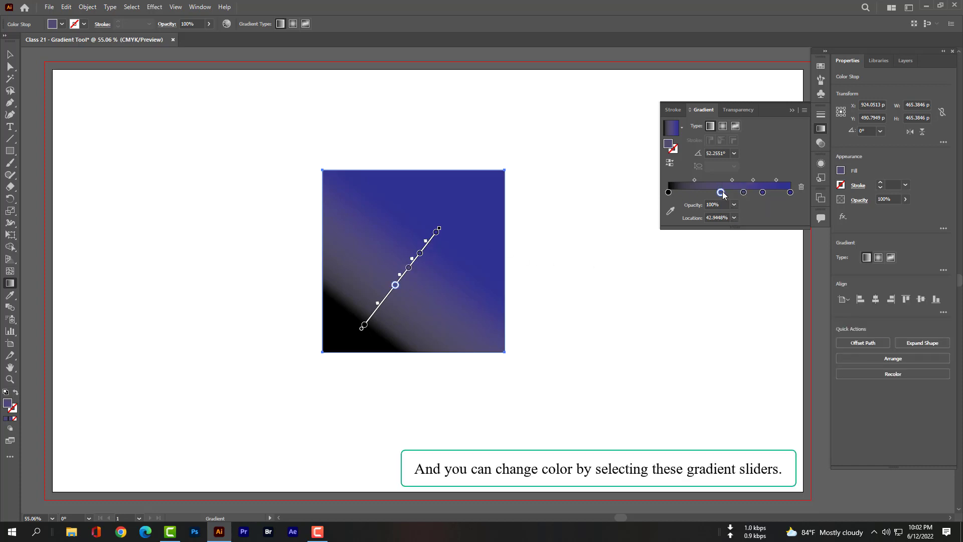
pyautogui.doubleClick(720, 192)
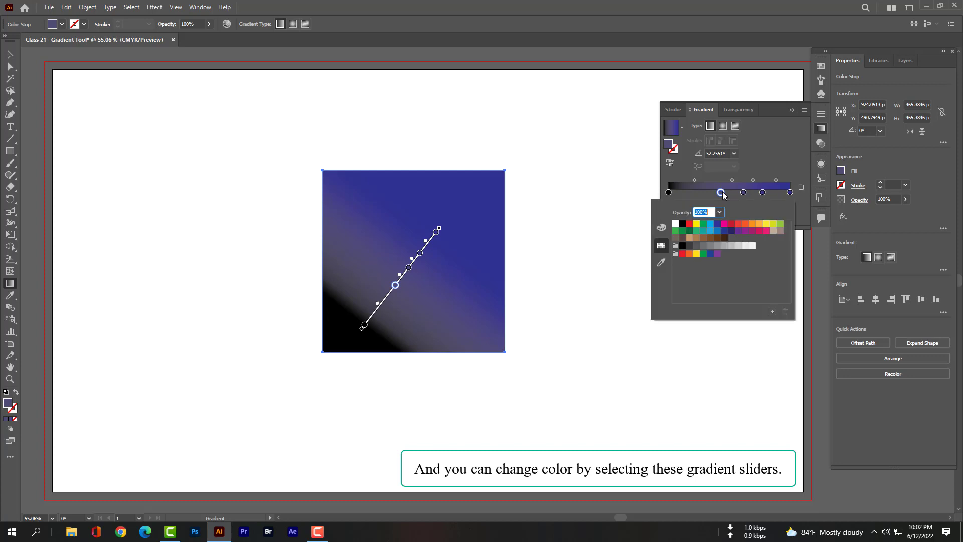
pyautogui.click(706, 224)
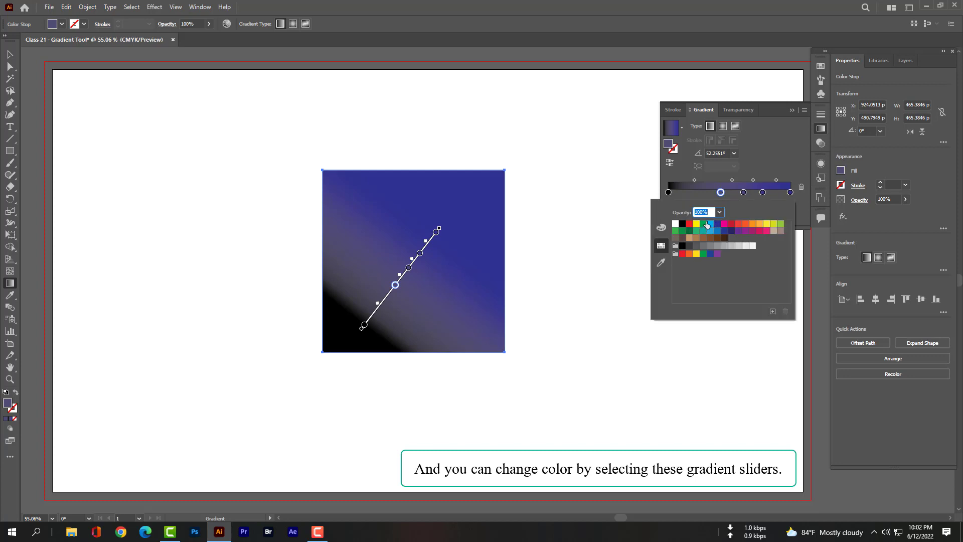
pyautogui.click(744, 192)
pyautogui.doubleClick(743, 192)
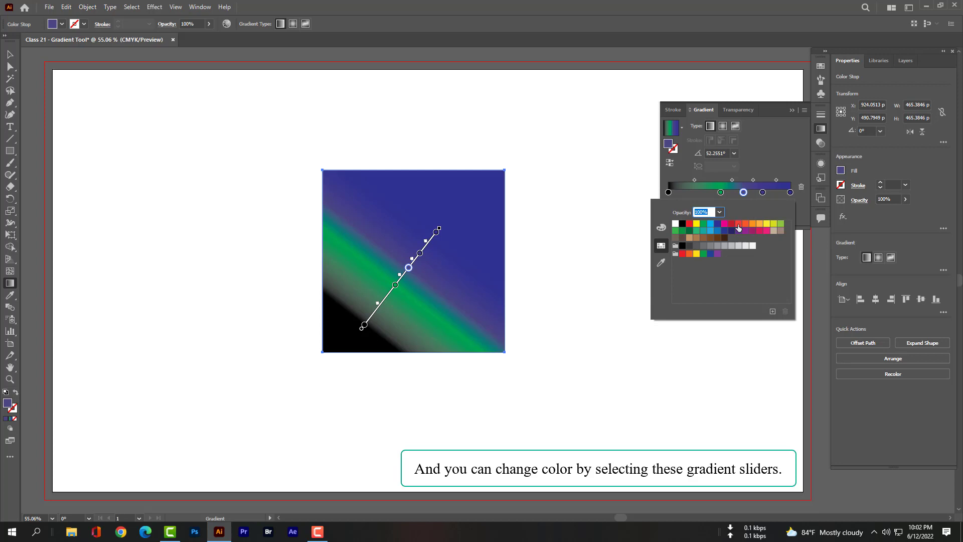
pyautogui.click(739, 225)
# Apply the yellow-green swatch to the gradient stop at about 77.3%.
pyautogui.click(762, 192)
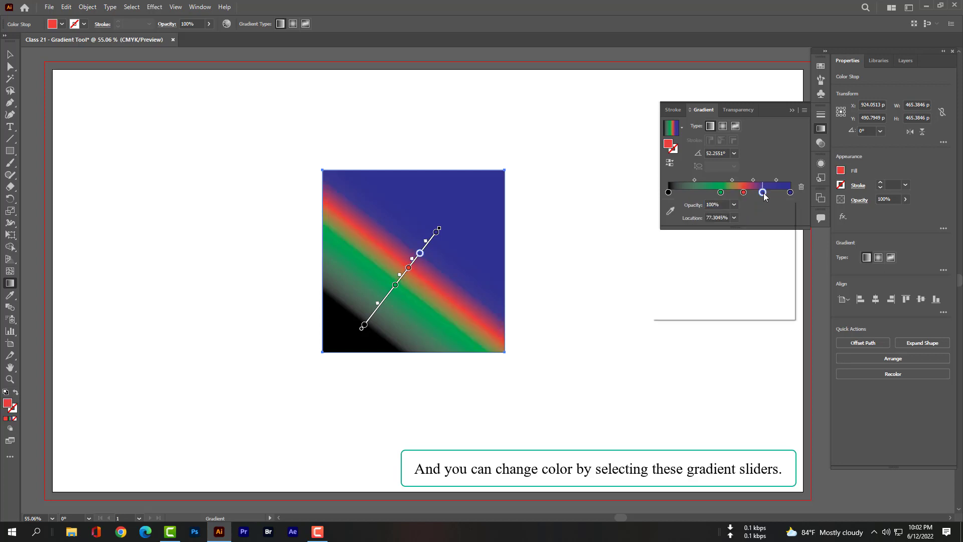
pyautogui.doubleClick(762, 192)
pyautogui.click(773, 224)
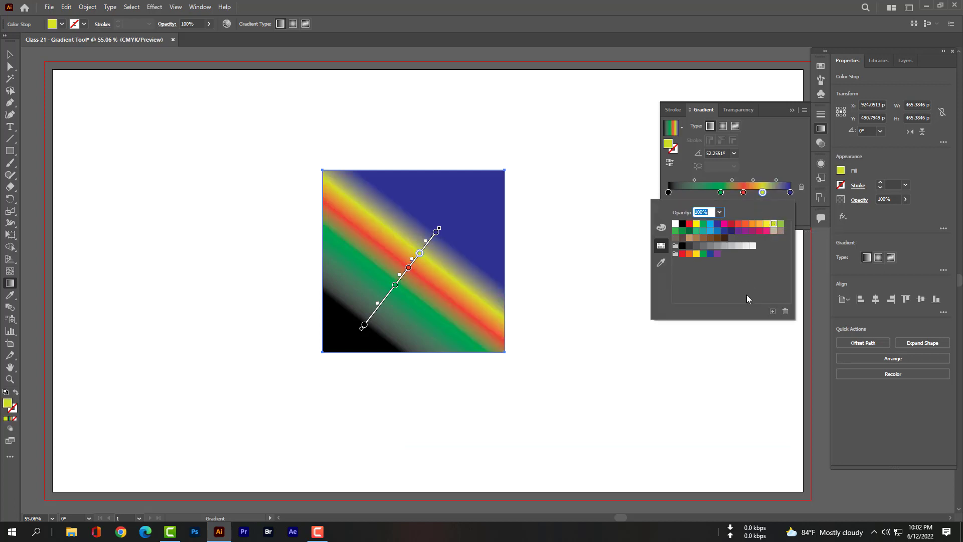
# Undo the recoloring of the intermediate gradient stops and the adding of the three stops.
pyautogui.click(615, 241)
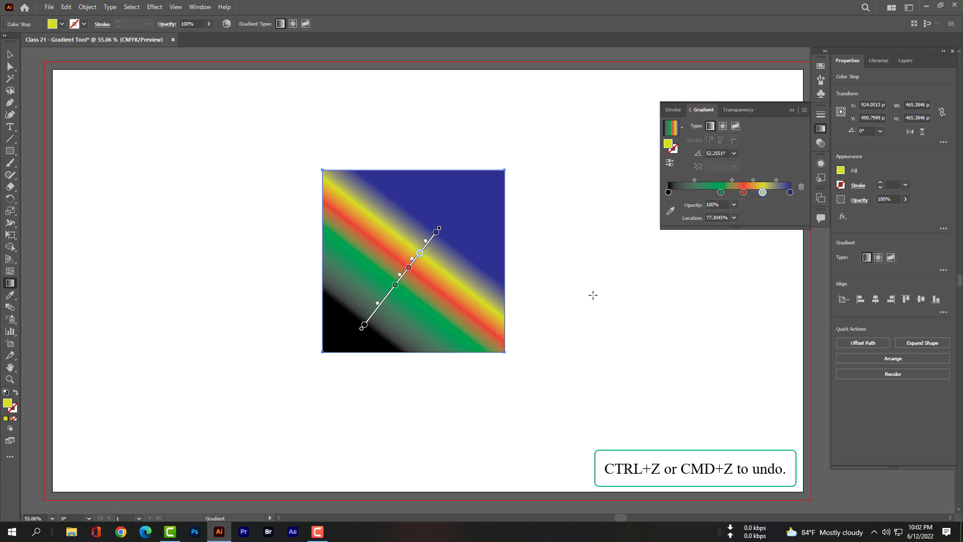
pyautogui.hotkey('ctrl', 'z')
pyautogui.hotkey('ctrl', 'z')
pyautogui.hotkey('ctrl', 'z')
pyautogui.hotkey('ctrl', 'z')
pyautogui.hotkey('ctrl', 'z')
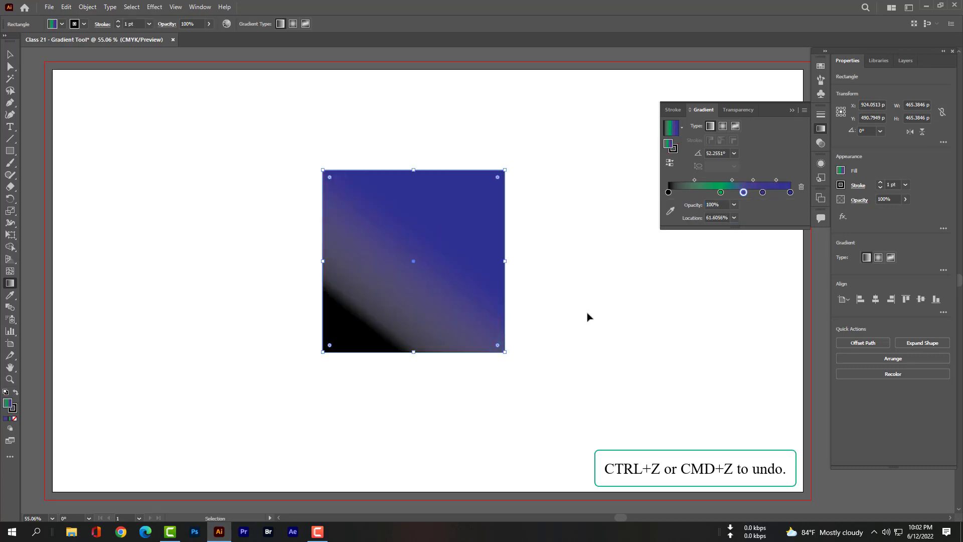
pyautogui.hotkey('ctrl', 'z')
pyautogui.hotkey('ctrl', 'z')
pyautogui.hotkey('ctrl', 'z')
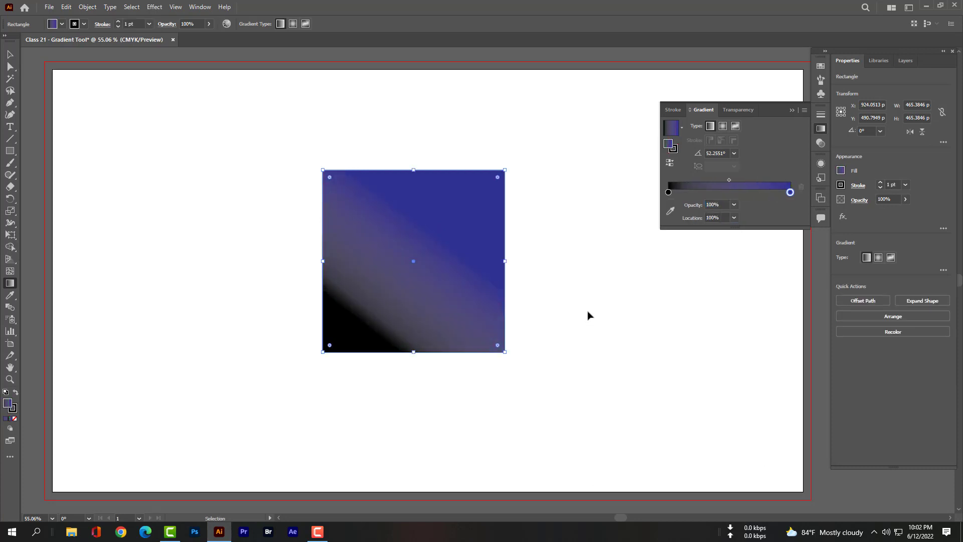
# Undo the earlier gradient repositioning, rotation and end-stop color changes back to the green-to-magenta linear gradient.
pyautogui.hotkey('ctrl', 'z')
pyautogui.hotkey('ctrl', 'z')
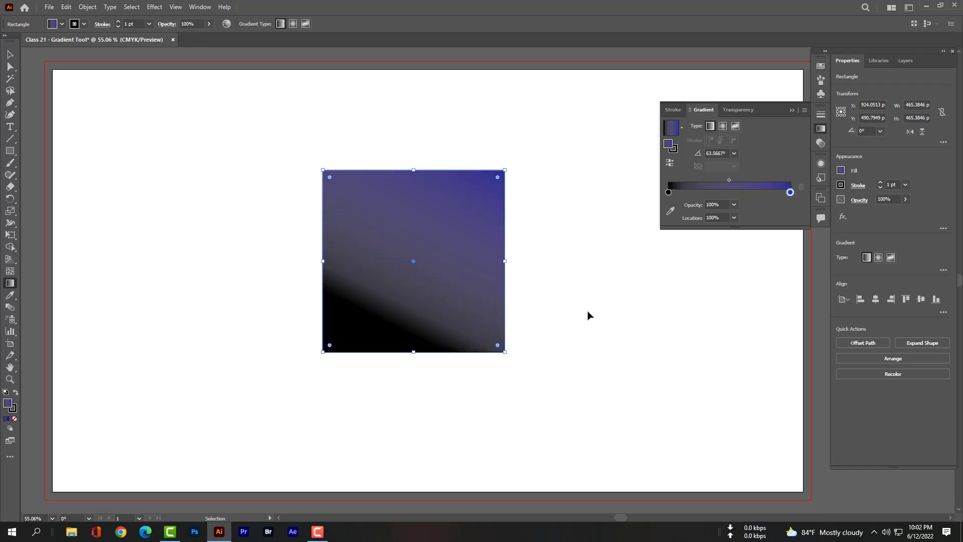
pyautogui.hotkey('ctrl', 'z')
pyautogui.hotkey('ctrl', 'z')
pyautogui.hotkey('ctrl', 'z')
pyautogui.hotkey('ctrl', 'z')
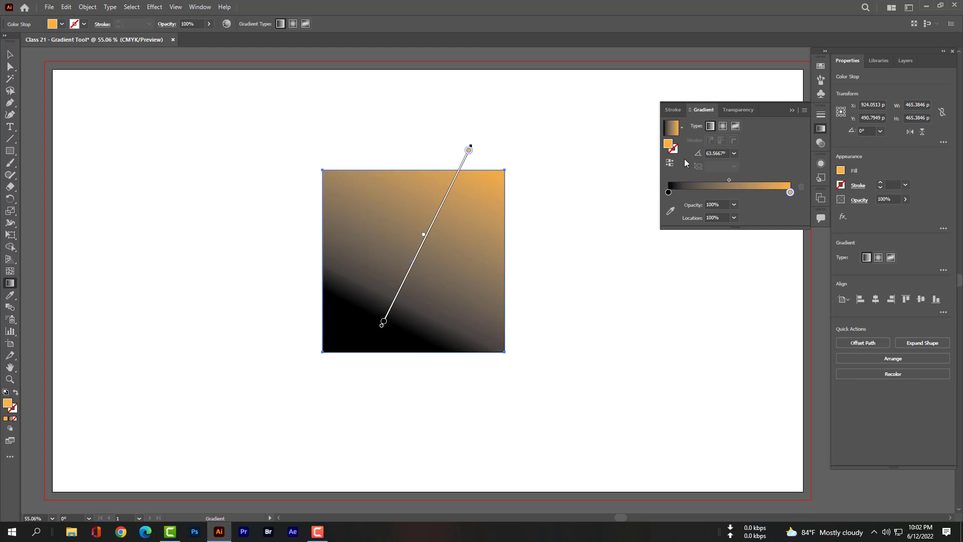
pyautogui.hotkey('ctrl', 'z')
pyautogui.hotkey('ctrl', 'z')
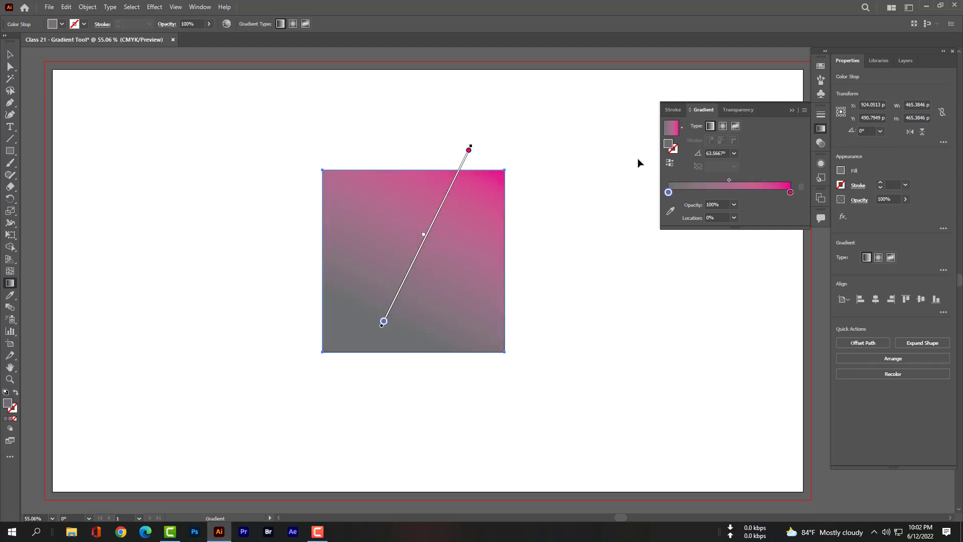
pyautogui.hotkey('ctrl', 'z')
pyautogui.hotkey('ctrl', 'z')
pyautogui.hotkey('ctrl', 'z')
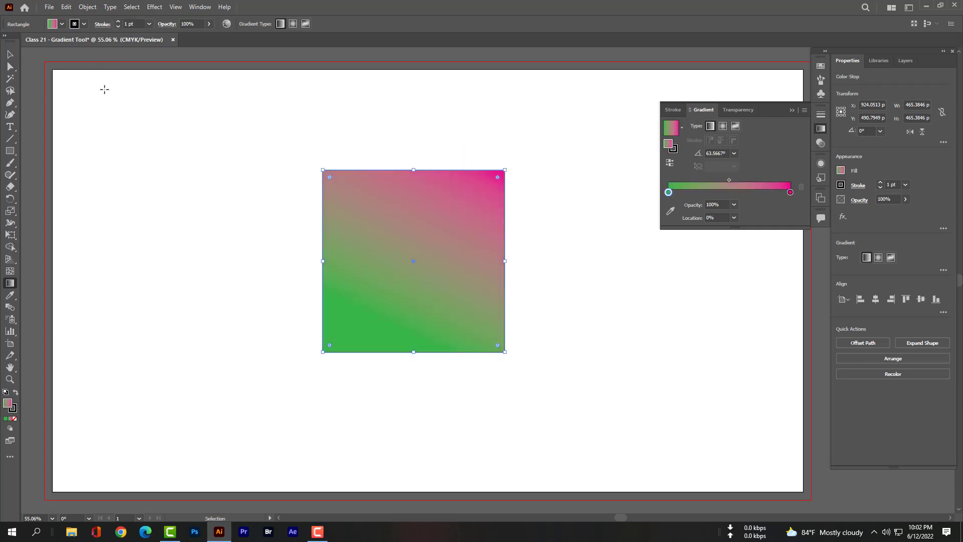
# Select the gradient-filled square with the Selection tool and delete it from the artboard.
pyautogui.click(9, 55)
pyautogui.hotkey('ctrl', 'z')
pyautogui.moveTo(192, 126); pyautogui.dragTo(612, 390)
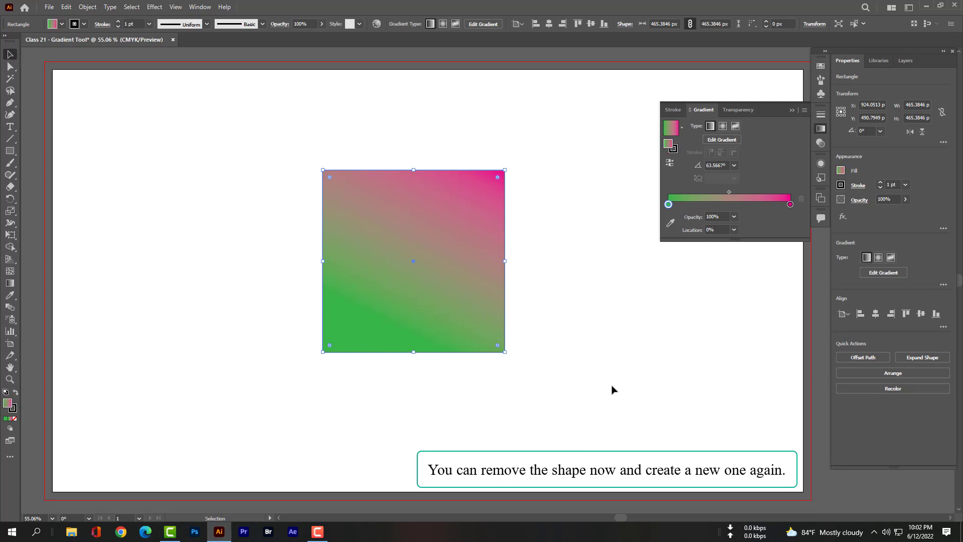
pyautogui.press('Delete')
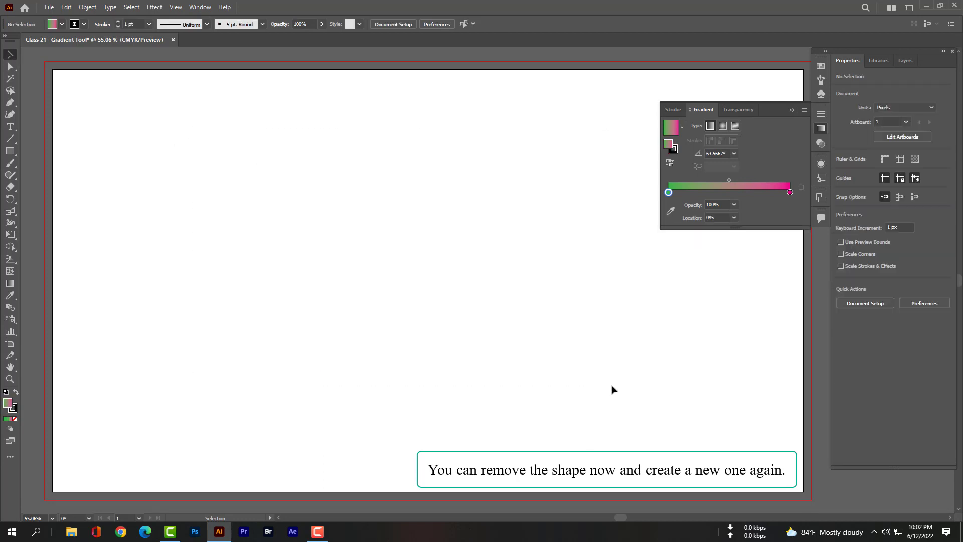
# Draw a rectangle about 431 by 487 px on the artboard and change its gradient fill to radial.
pyautogui.moveTo(10, 160); pyautogui.dragTo(30, 152)
pyautogui.moveTo(290, 179); pyautogui.dragTo(459, 369)
pyautogui.click(10, 285)
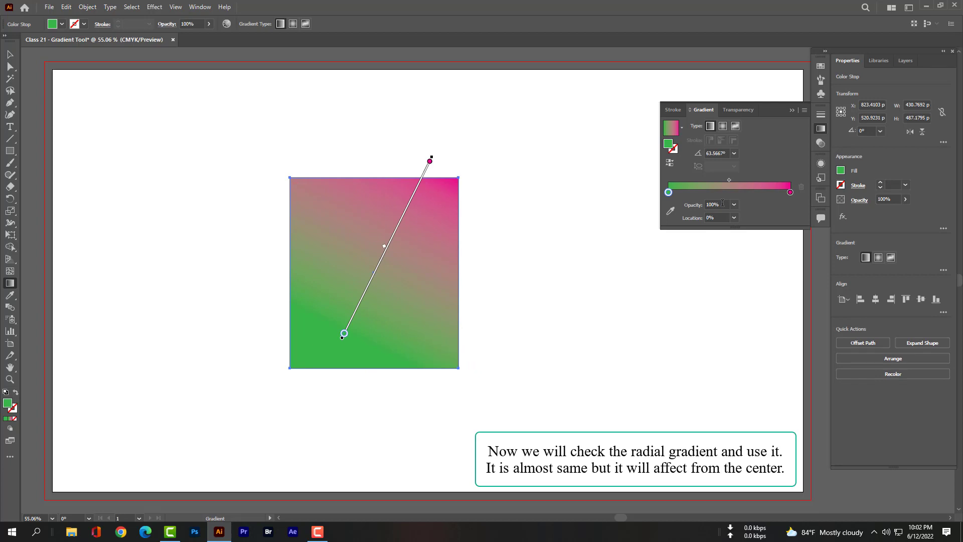
pyautogui.click(725, 126)
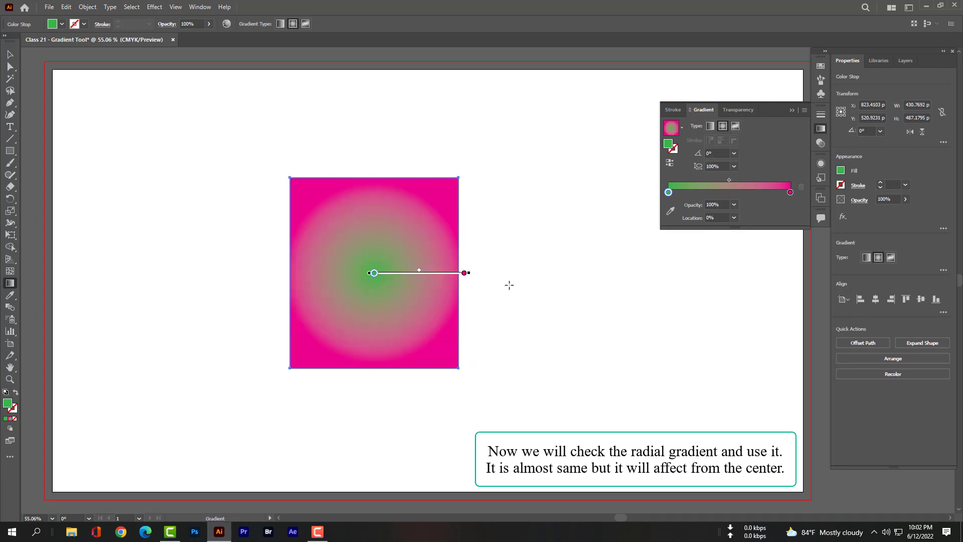
# Color the radial gradient's center stop white and its outer stop CMYK Yellow, and rotate the gradient to about 47°.
pyautogui.doubleClick(669, 193)
pyautogui.click(676, 224)
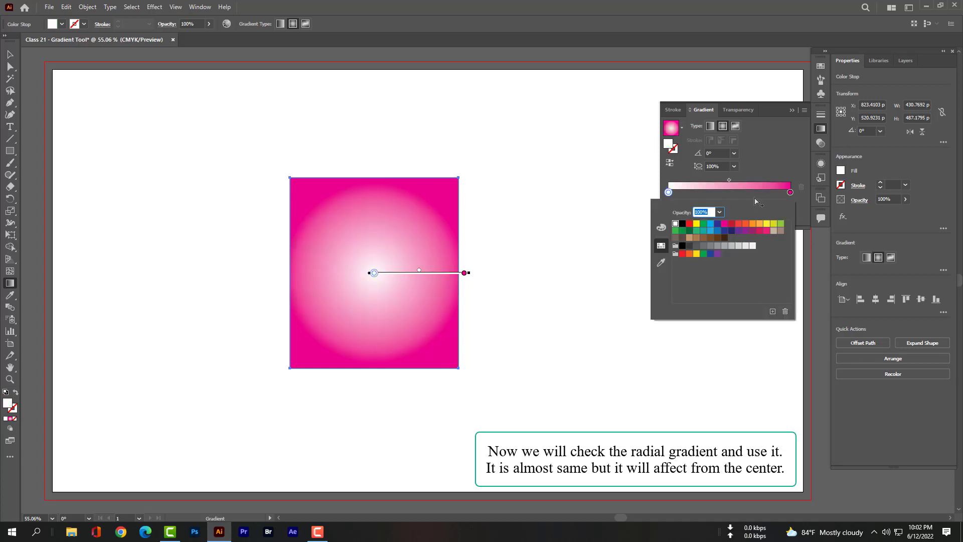
pyautogui.doubleClick(790, 193)
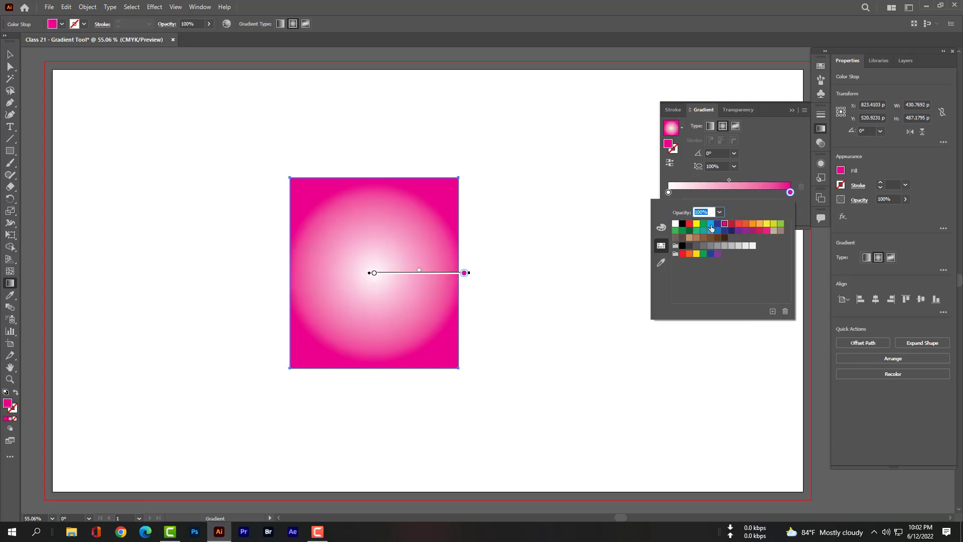
pyautogui.click(682, 224)
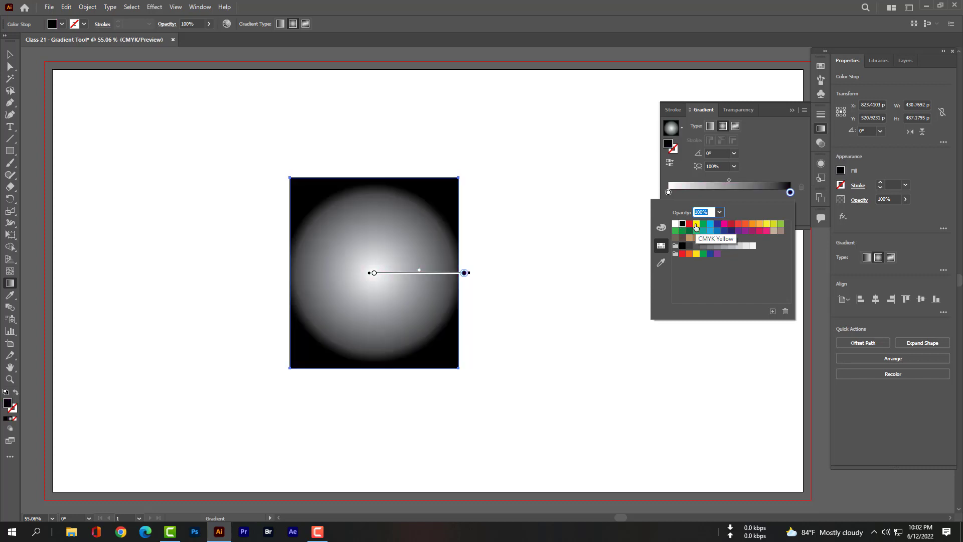
pyautogui.click(696, 225)
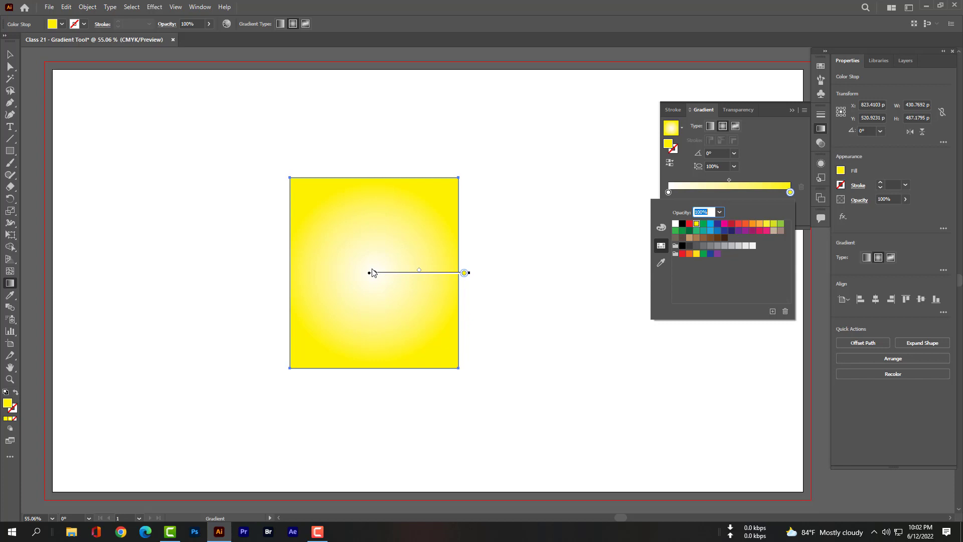
pyautogui.click(467, 272)
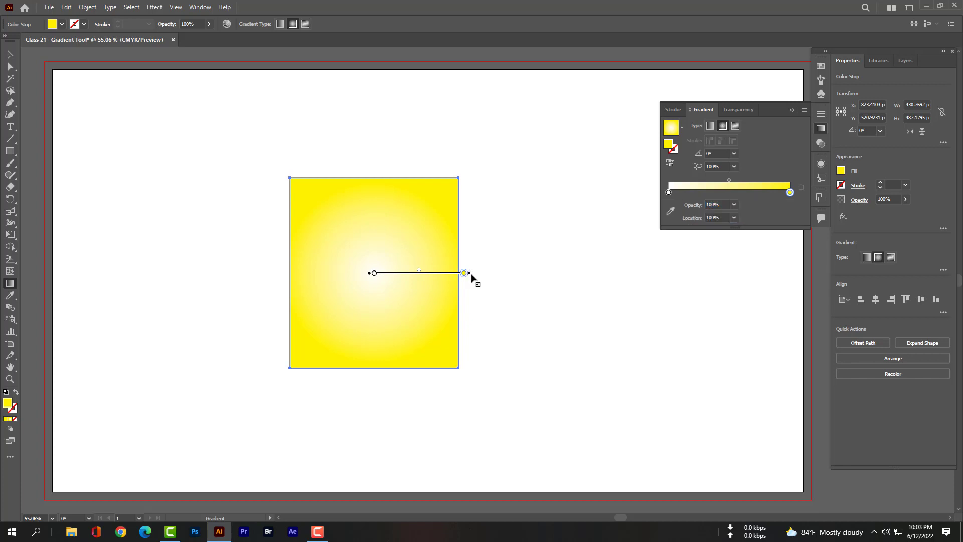
pyautogui.moveTo(471, 271); pyautogui.dragTo(455, 184)
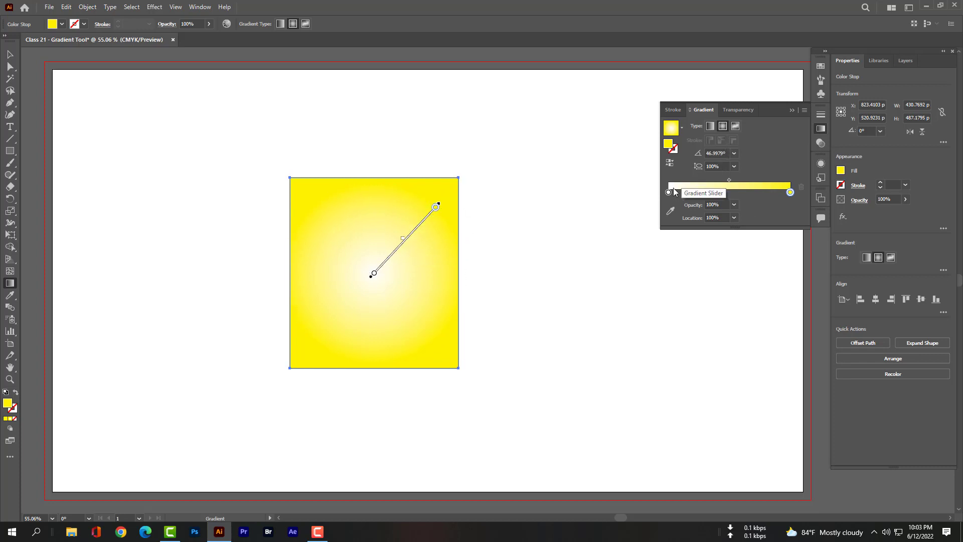
# Change the rectangle's fill to a freeform gradient and color its upper-left point red.
pyautogui.click(736, 127)
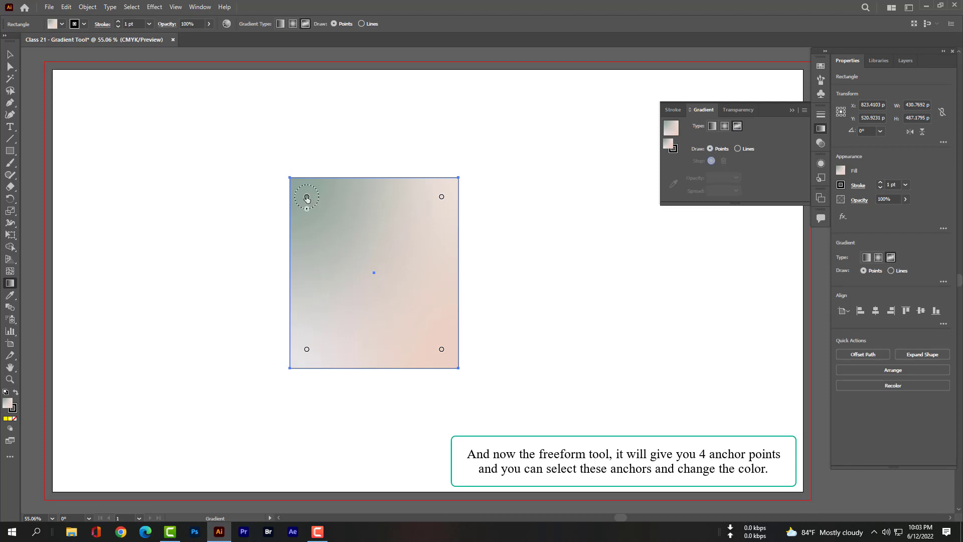
pyautogui.click(307, 199)
pyautogui.doubleClick(307, 199)
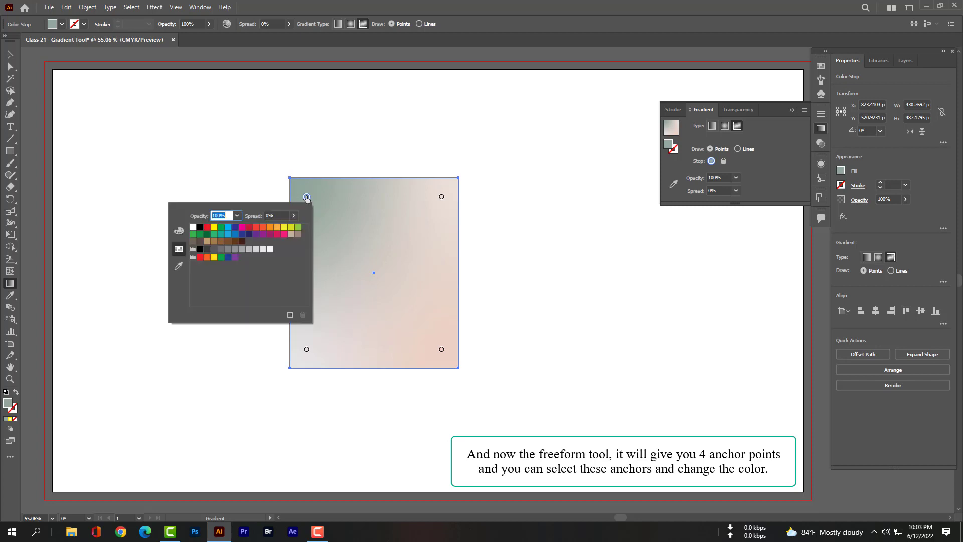
pyautogui.click(207, 227)
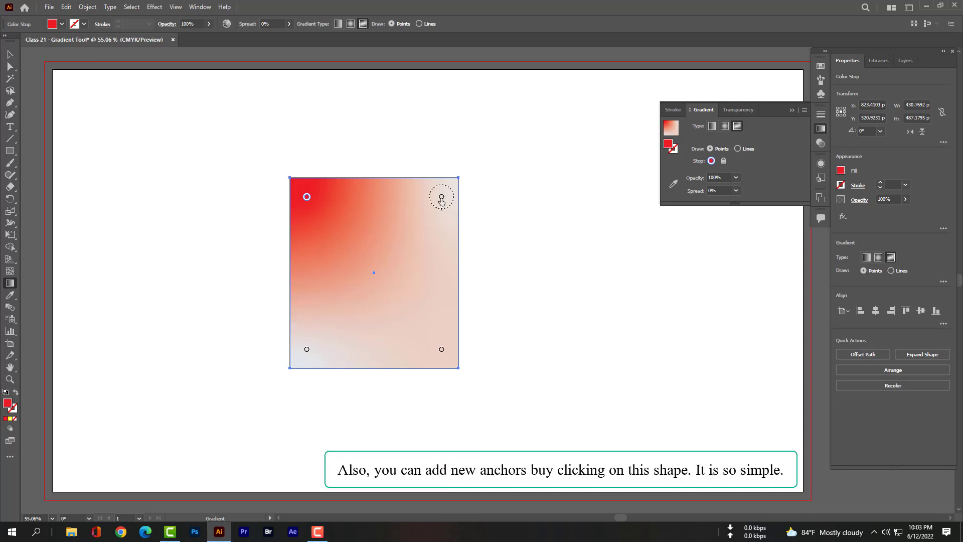
# Color the freeform gradient's upper-right point yellow and its lower-right point dark magenta.
pyautogui.doubleClick(442, 197)
pyautogui.click(398, 228)
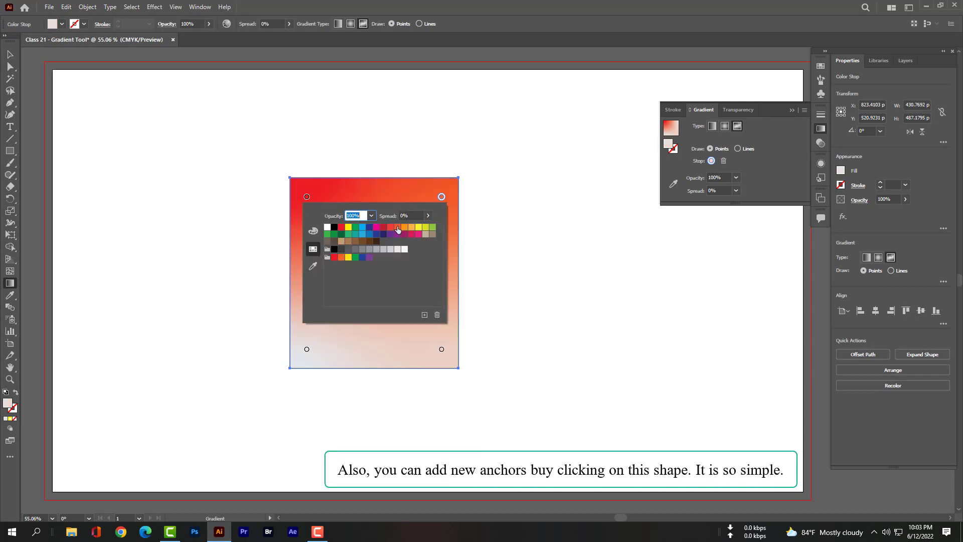
pyautogui.click(419, 228)
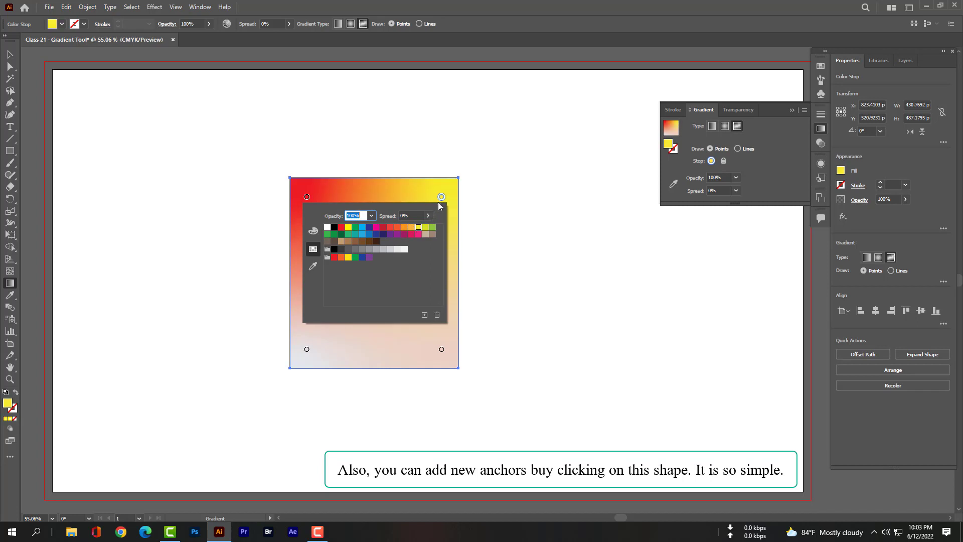
pyautogui.doubleClick(442, 349)
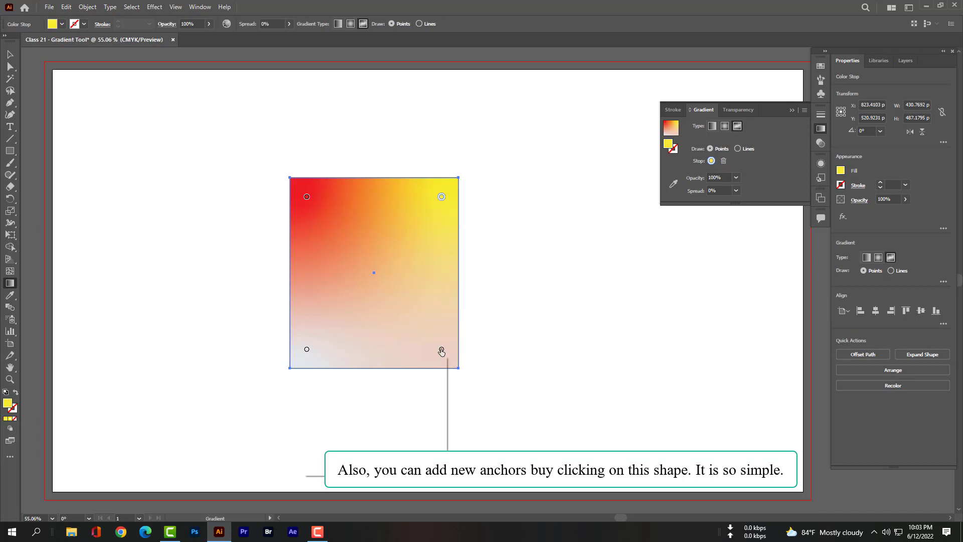
pyautogui.click(391, 381)
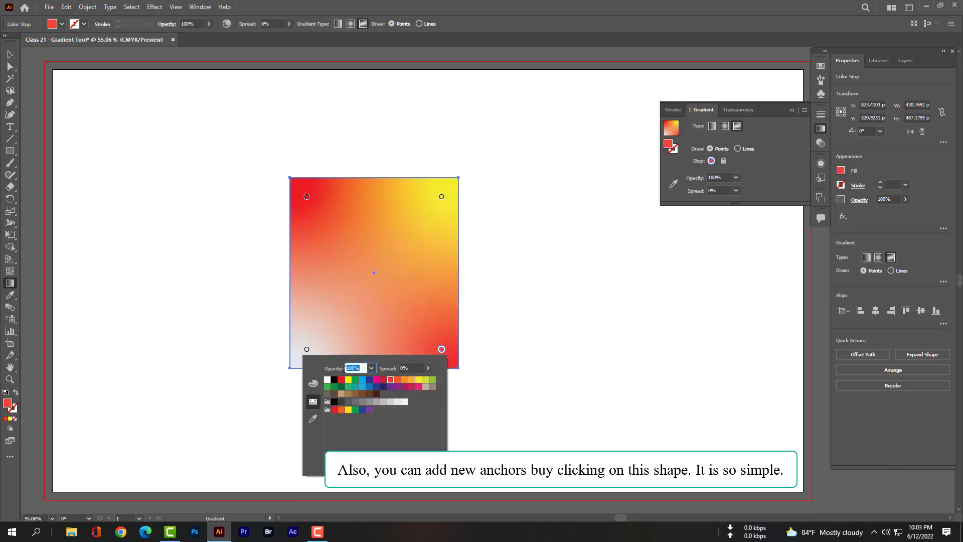
pyautogui.click(418, 387)
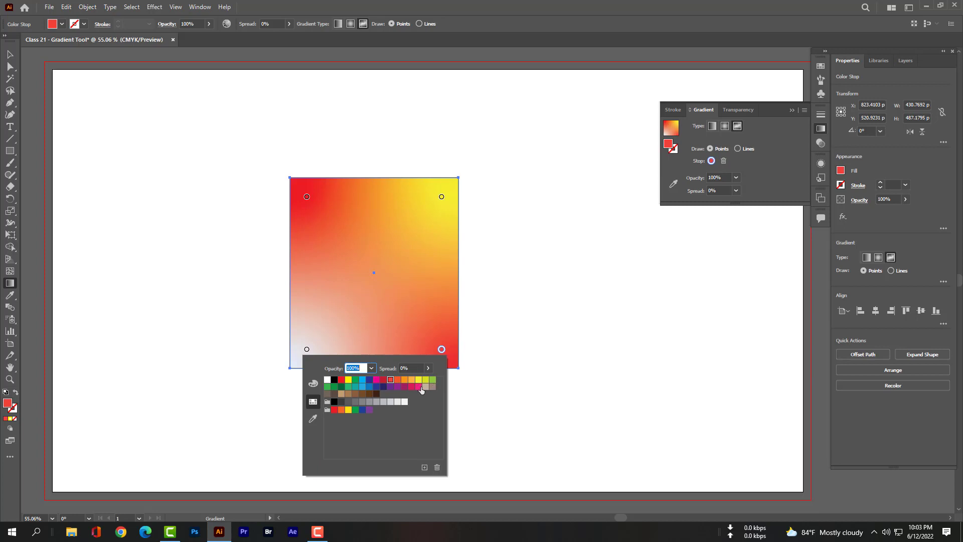
pyautogui.click(405, 387)
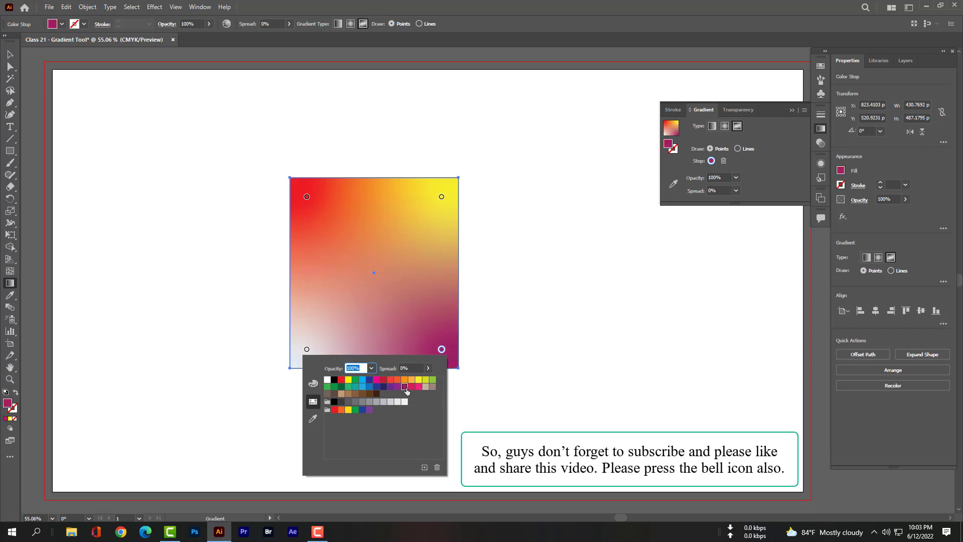
# Color the freeform gradient's lower-left point light blue, then leave the Gradient tool and deselect the rectangle.
pyautogui.click(307, 350)
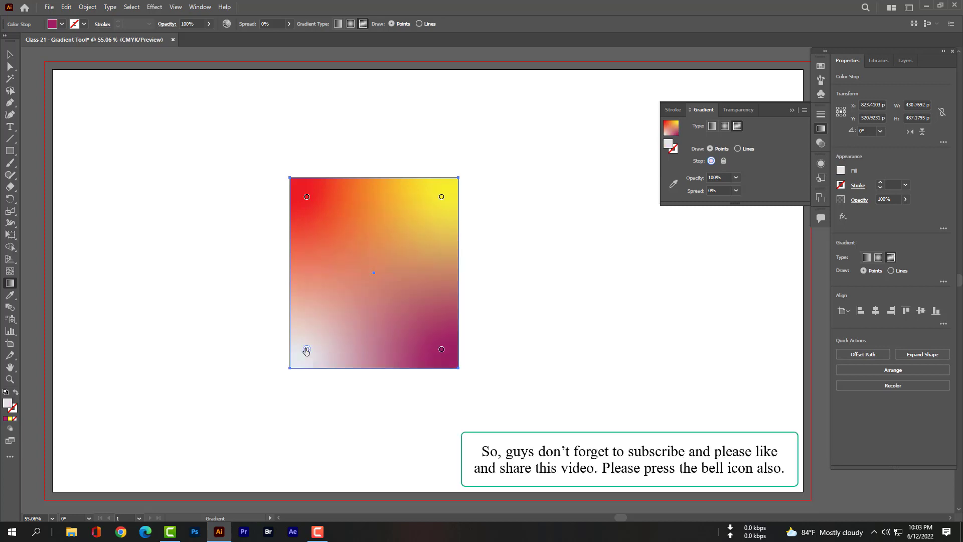
pyautogui.doubleClick(307, 350)
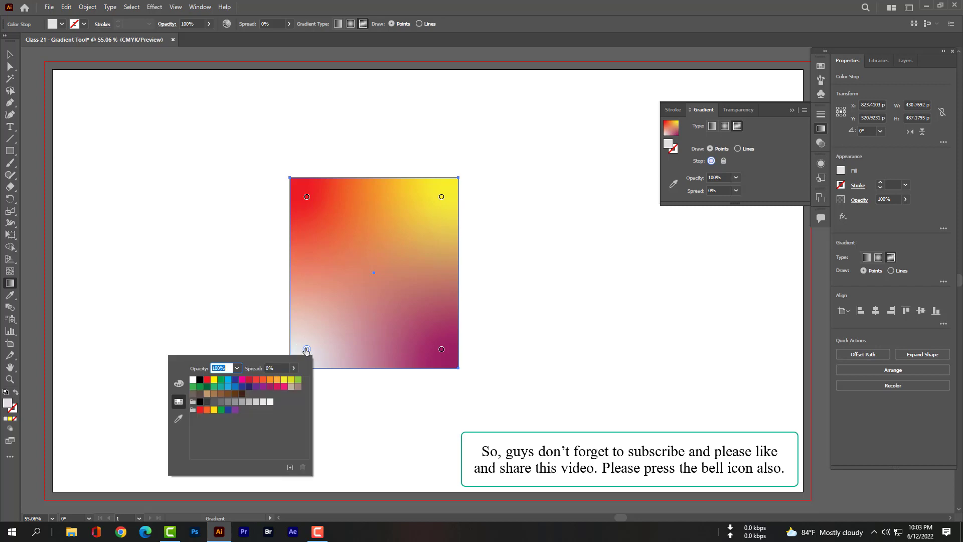
pyautogui.click(243, 394)
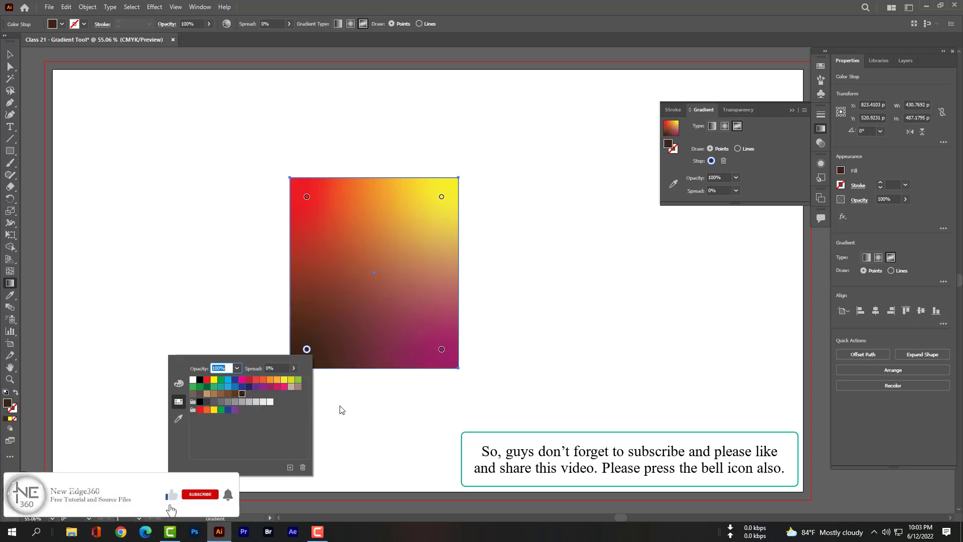
pyautogui.click(228, 387)
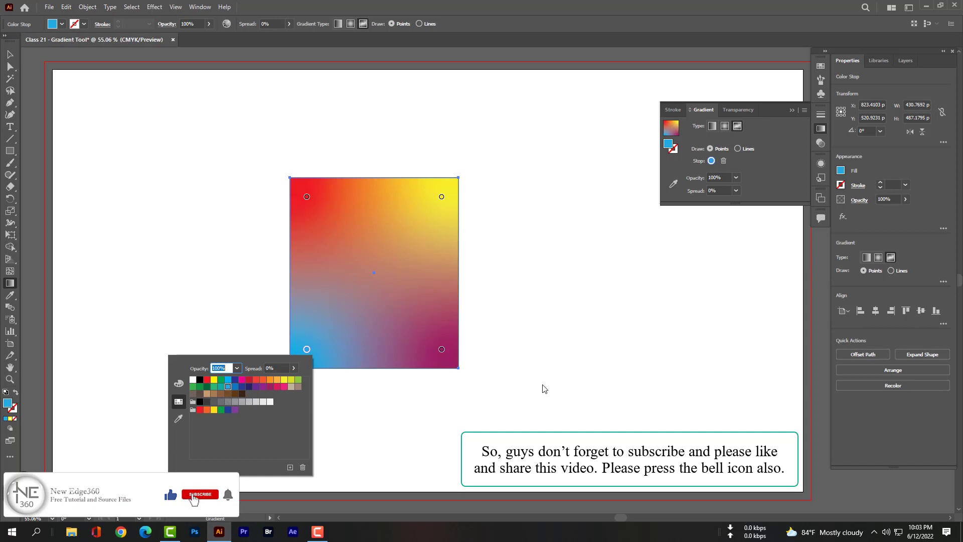
pyautogui.click(546, 389)
pyautogui.click(10, 54)
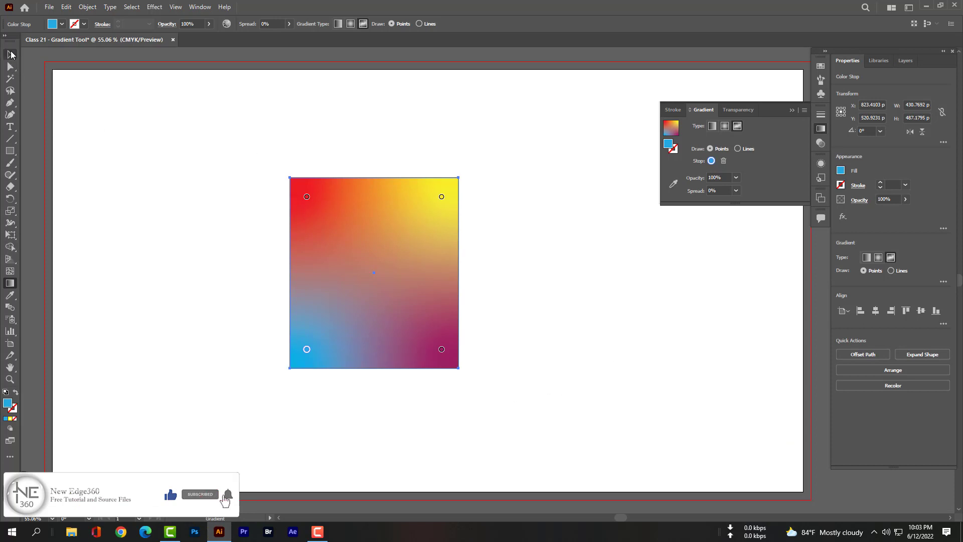
pyautogui.click(115, 181)
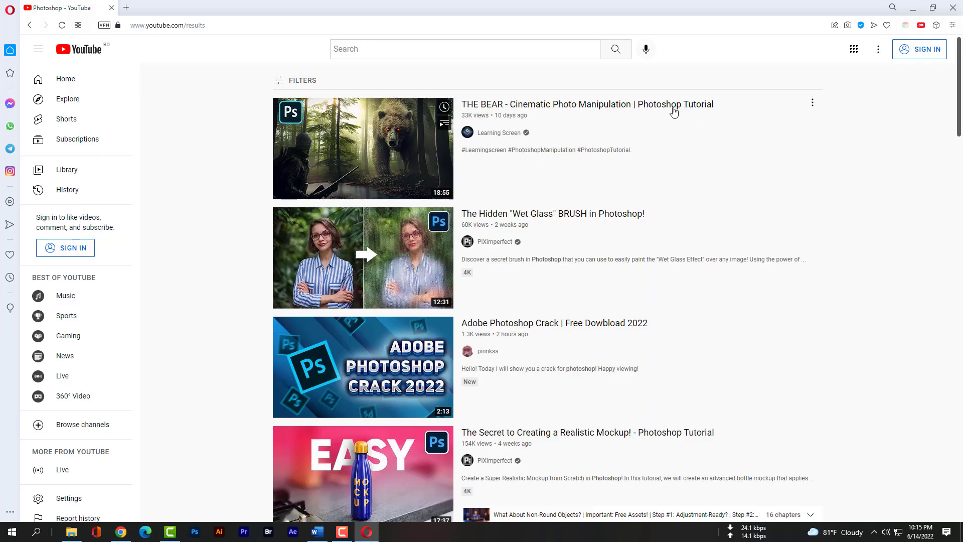
# In the browser, search YouTube for "New Edge360" using the matching search suggestion.
pyautogui.click(490, 51)
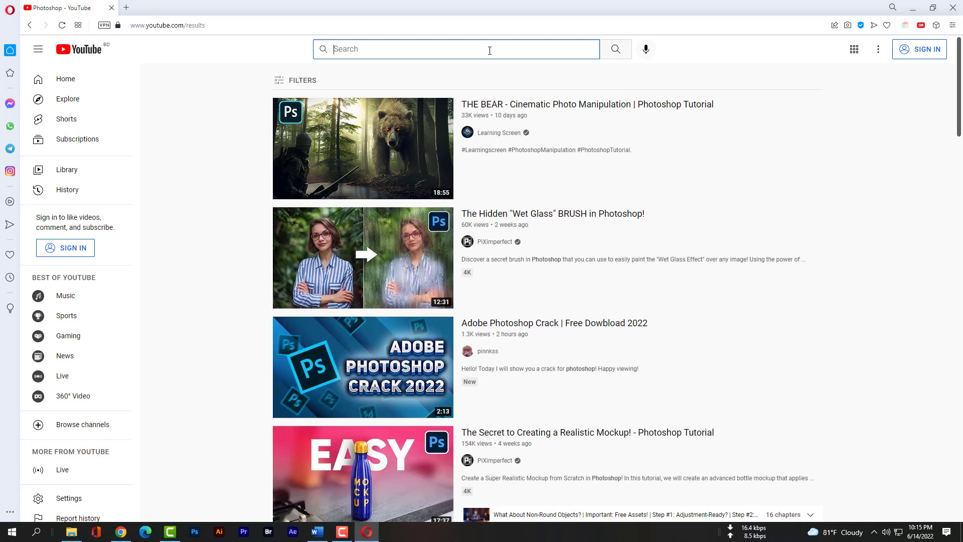
pyautogui.write('New Edge360')
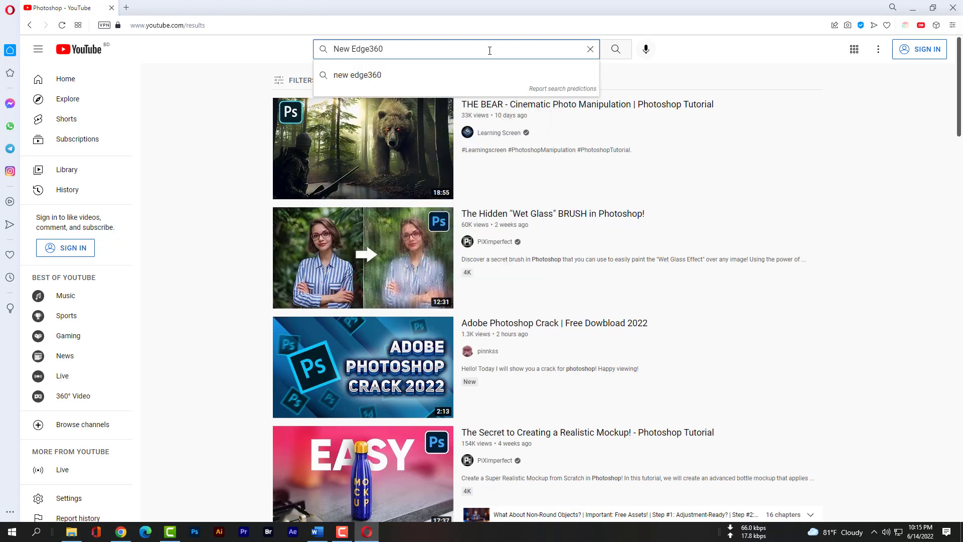
pyautogui.click(389, 74)
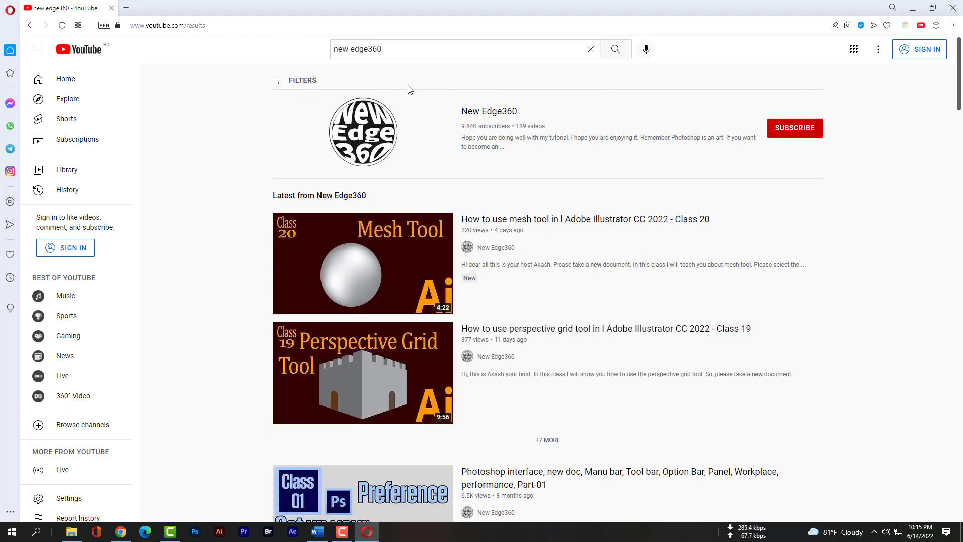
# Look over the search results and open the New Edge360 channel's page.
pyautogui.scroll(-2, 854, 215)
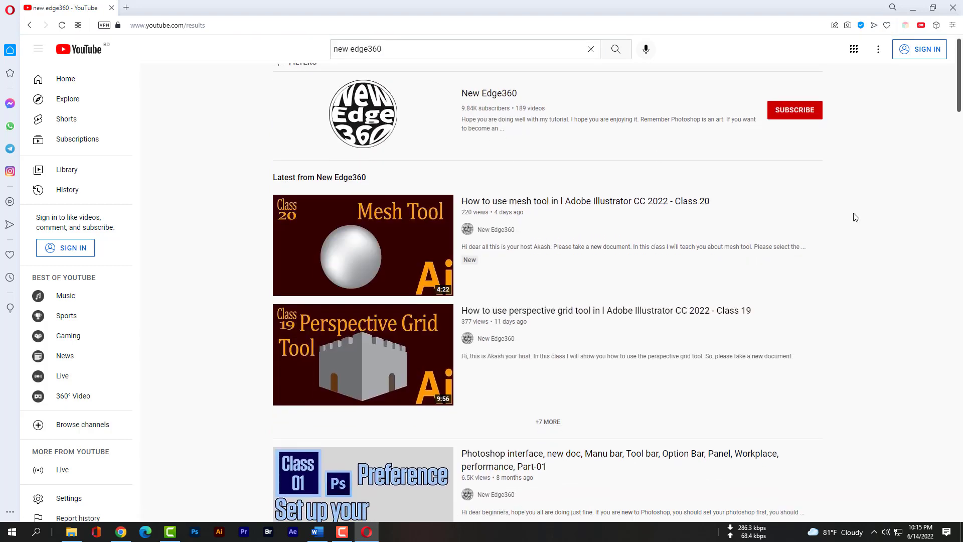
pyautogui.scroll(2, 855, 218)
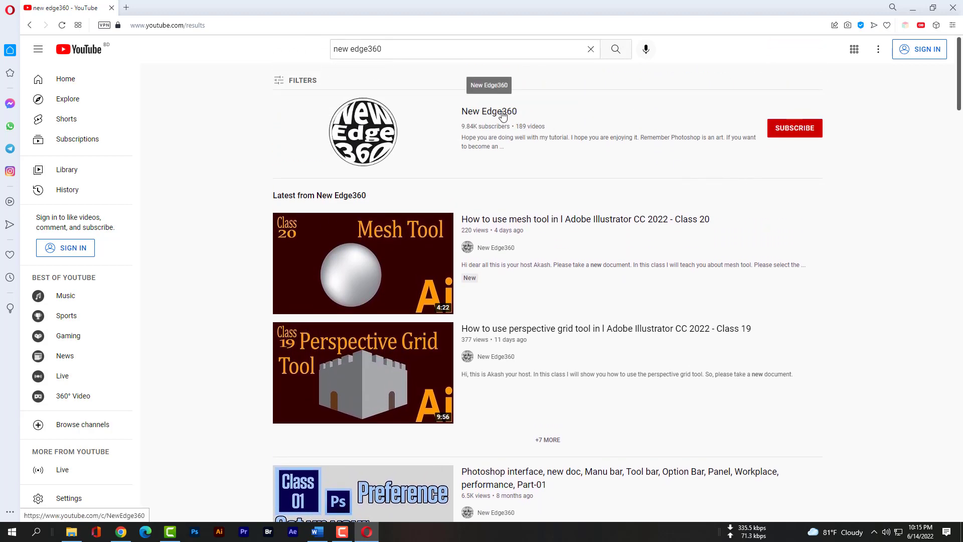
pyautogui.click(503, 115)
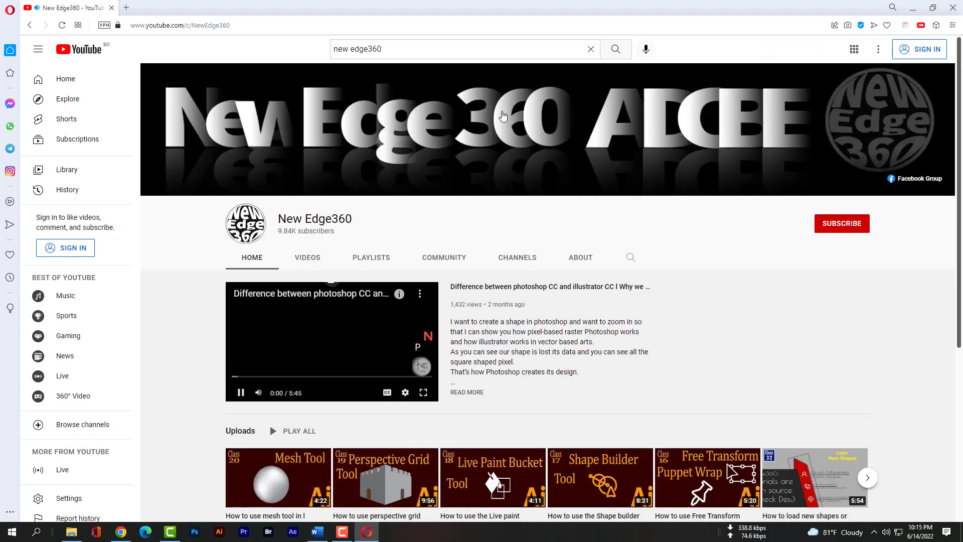
# Show the channel's uploaded videos and browse through the list from the newest to the older Photoshop classes.
pyautogui.click(316, 259)
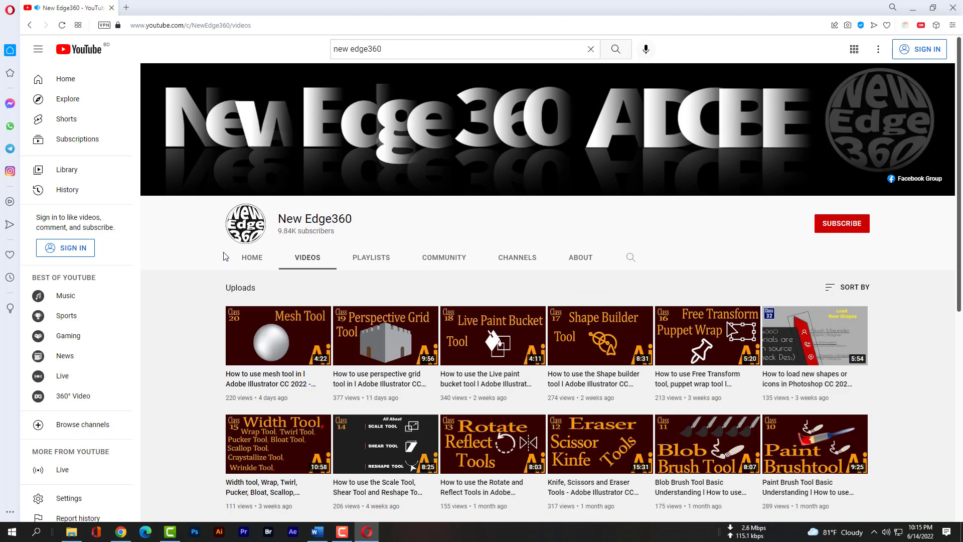
pyautogui.scroll(-5, 887, 276)
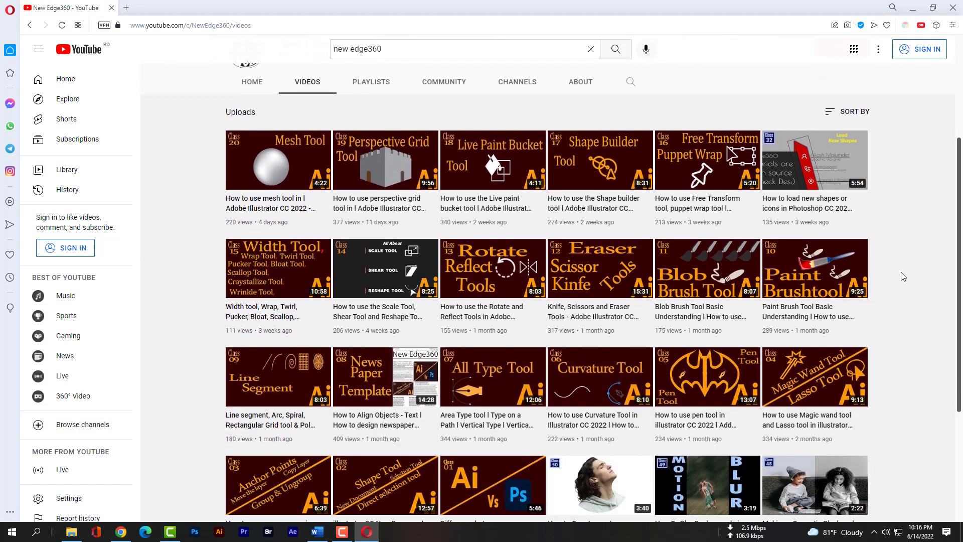
pyautogui.scroll(-5, 907, 274)
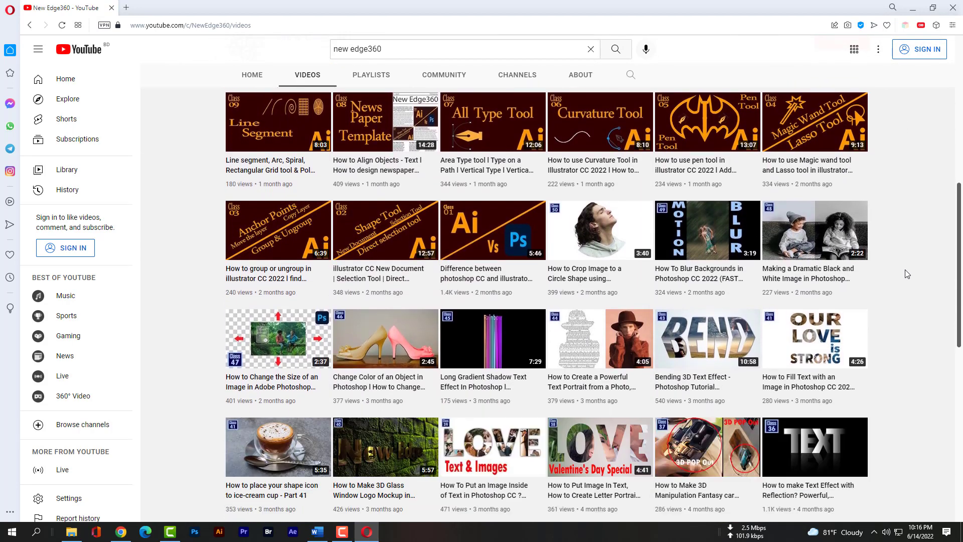
pyautogui.scroll(-7, 906, 274)
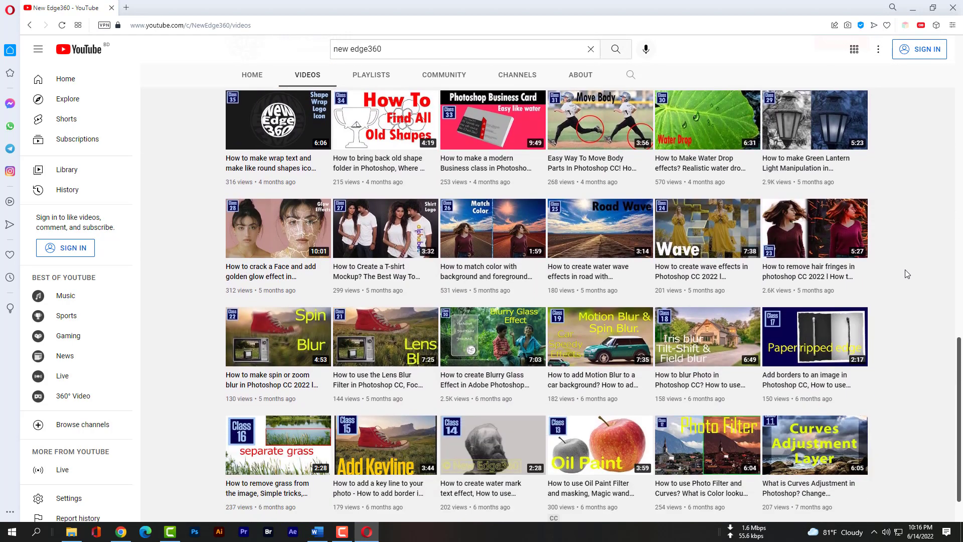
pyautogui.scroll(18, 905, 269)
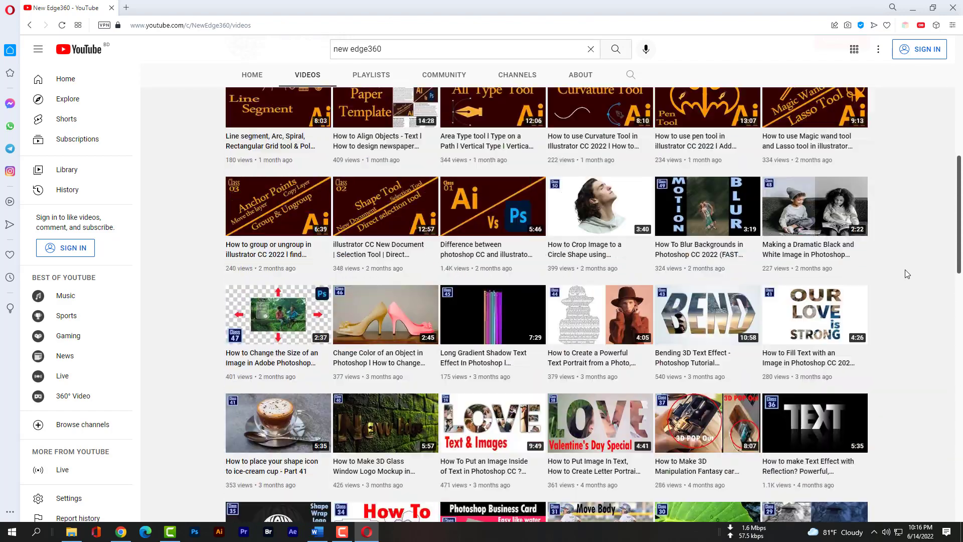
pyautogui.scroll(3, 905, 270)
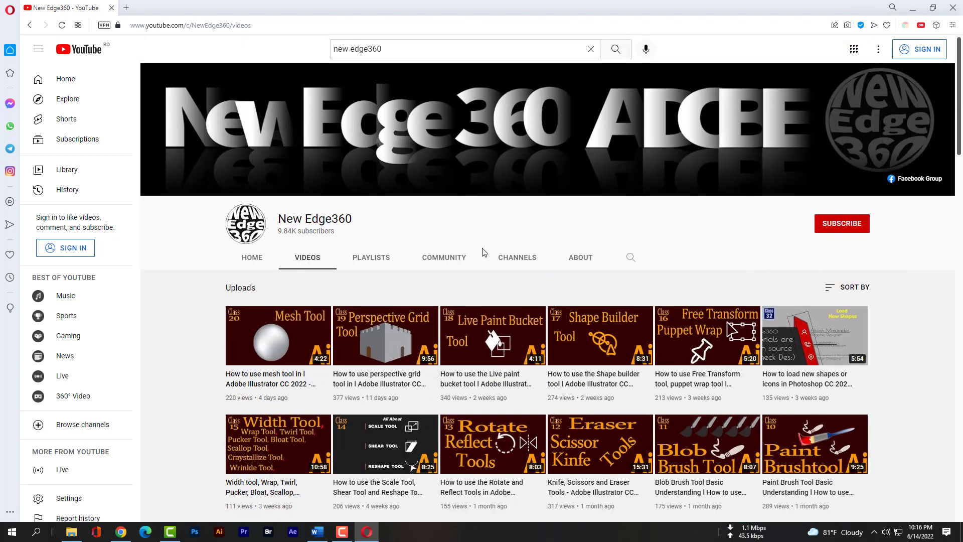
# Show the channel's playlists and view the full Photo Manipulation Tutorials playlist in a new browser tab.
pyautogui.click(389, 259)
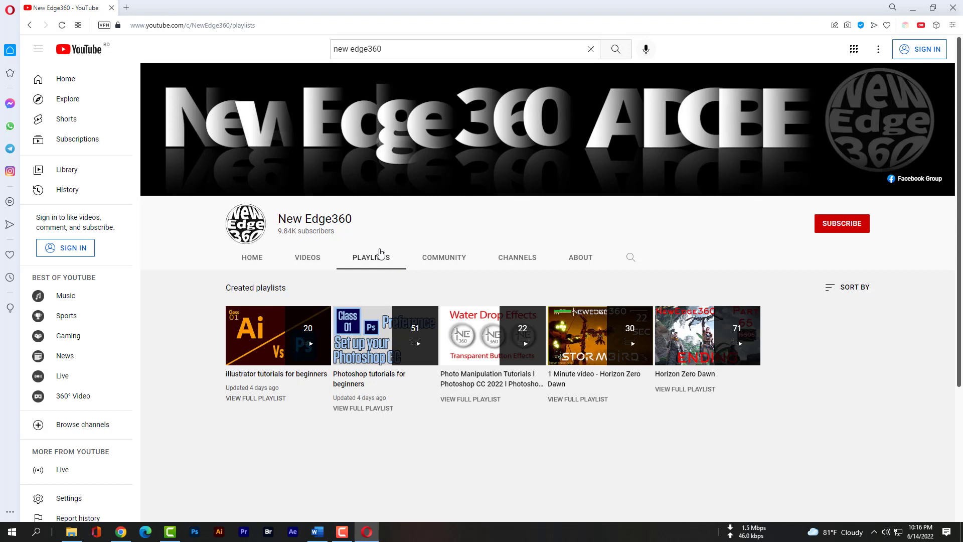
pyautogui.scroll(-2, 187, 325)
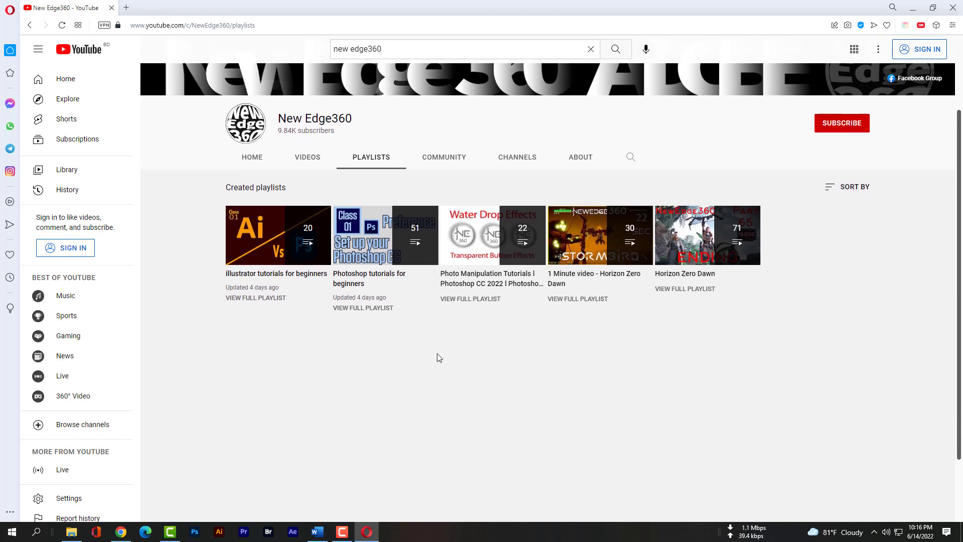
pyautogui.rightClick(491, 299)
pyautogui.click(507, 309)
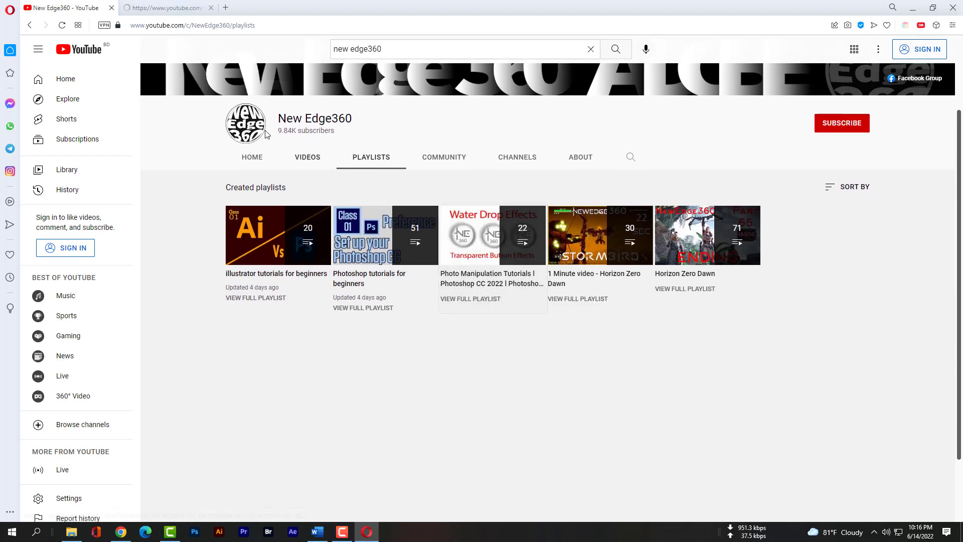
pyautogui.click(164, 6)
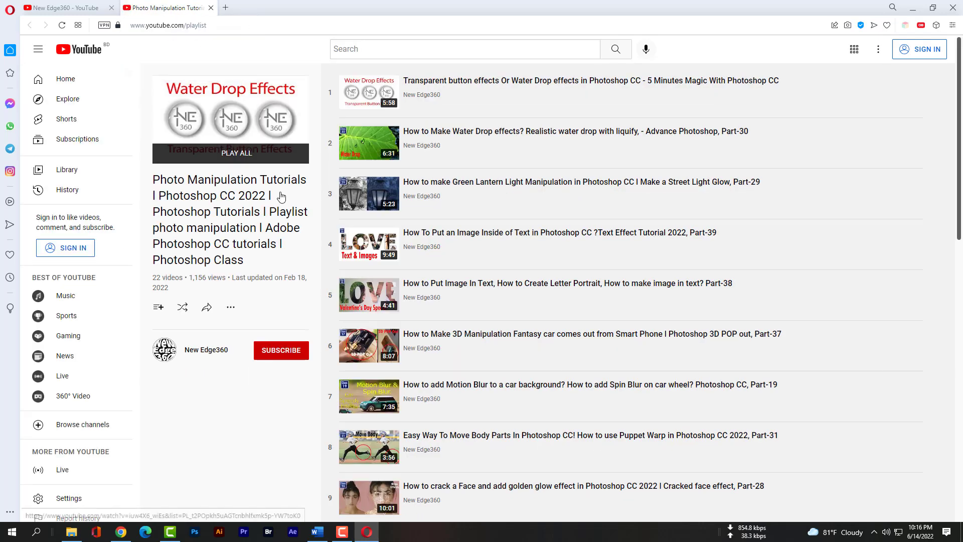
# From the channel's playlists, open the full "Photoshop tutorials for beginners" playlist in another browser tab and view it.
pyautogui.click(65, 7)
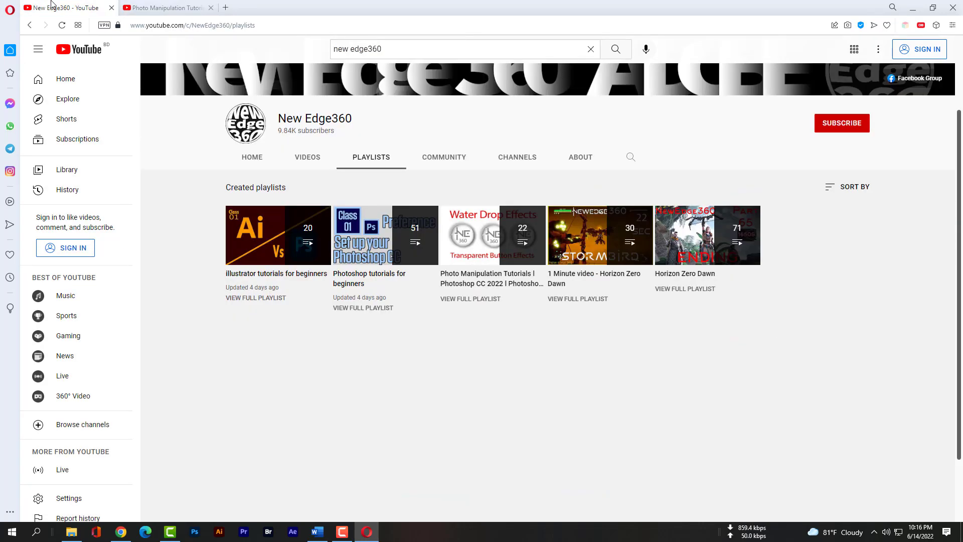
pyautogui.rightClick(376, 312)
pyautogui.click(389, 322)
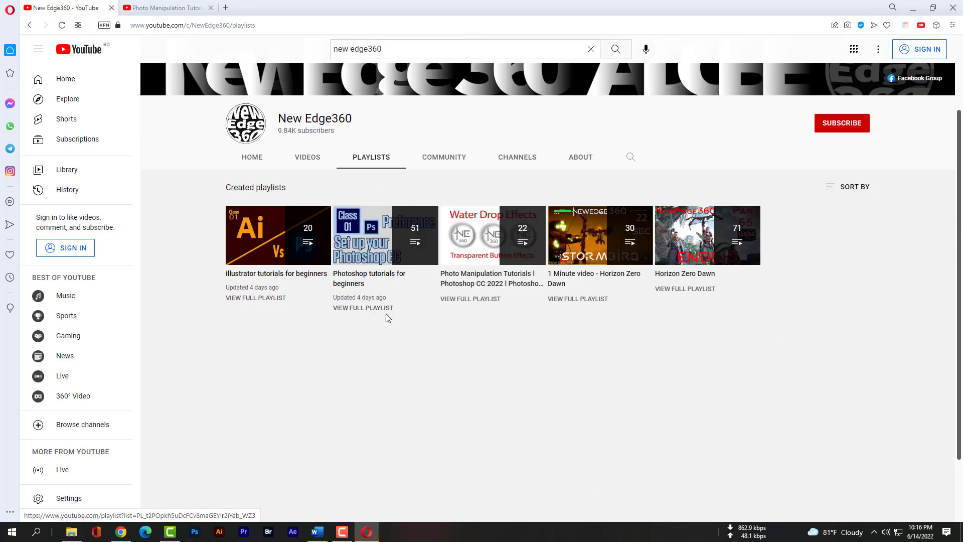
pyautogui.click(264, 10)
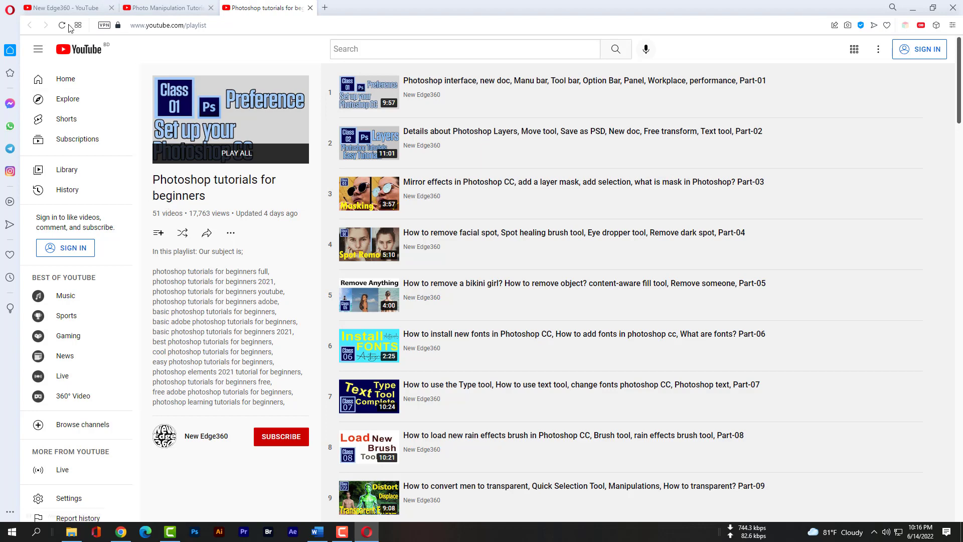
# From the channel's playlists, open the full "illustrator tutorials for beginners" playlist in another browser tab and look through its classes.
pyautogui.click(69, 8)
pyautogui.rightClick(253, 297)
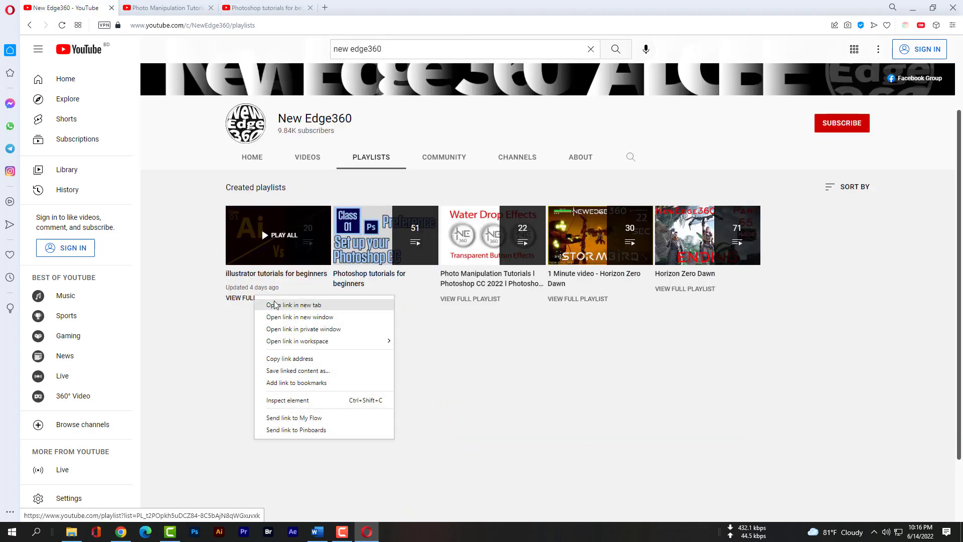
pyautogui.click(275, 304)
pyautogui.click(364, 8)
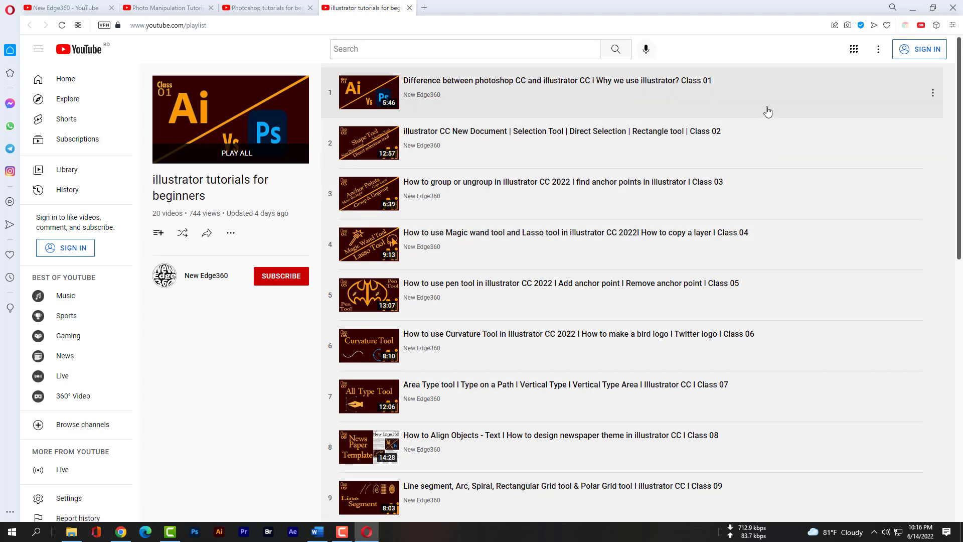
pyautogui.scroll(-3, 778, 186)
pyautogui.scroll(-8, 778, 191)
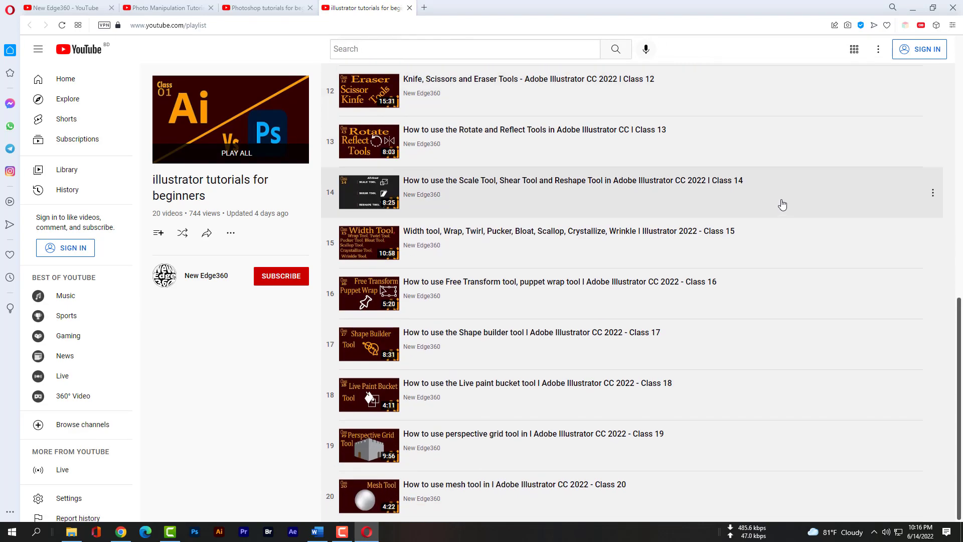
pyautogui.scroll(11, 775, 207)
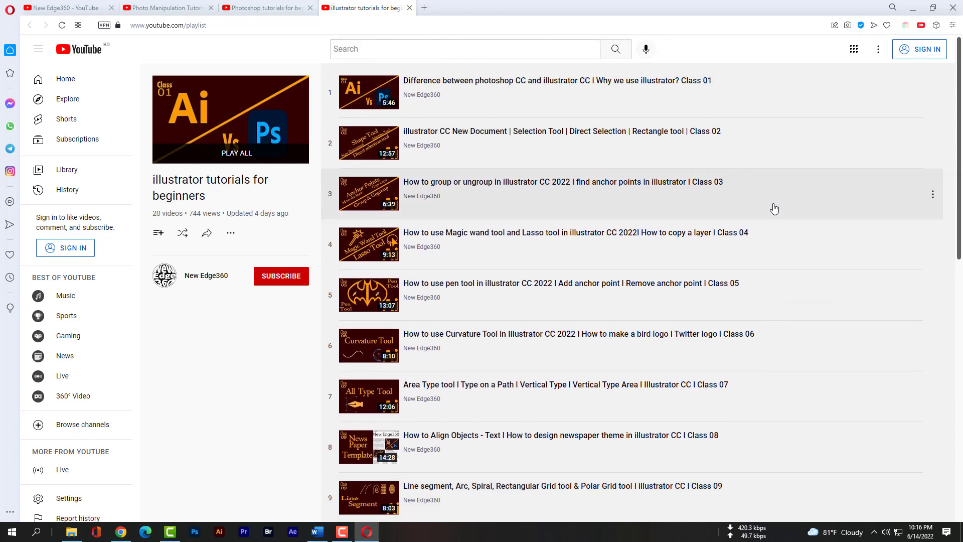
# Return to the New Edge360 channel page and try to subscribe to the channel.
pyautogui.hotkey('ctrl', 'Tab')
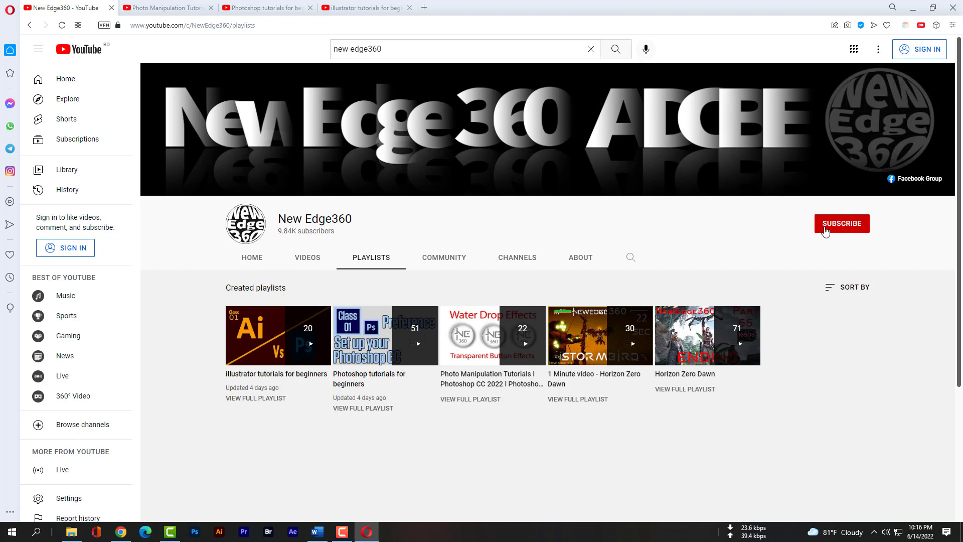
pyautogui.click(826, 231)
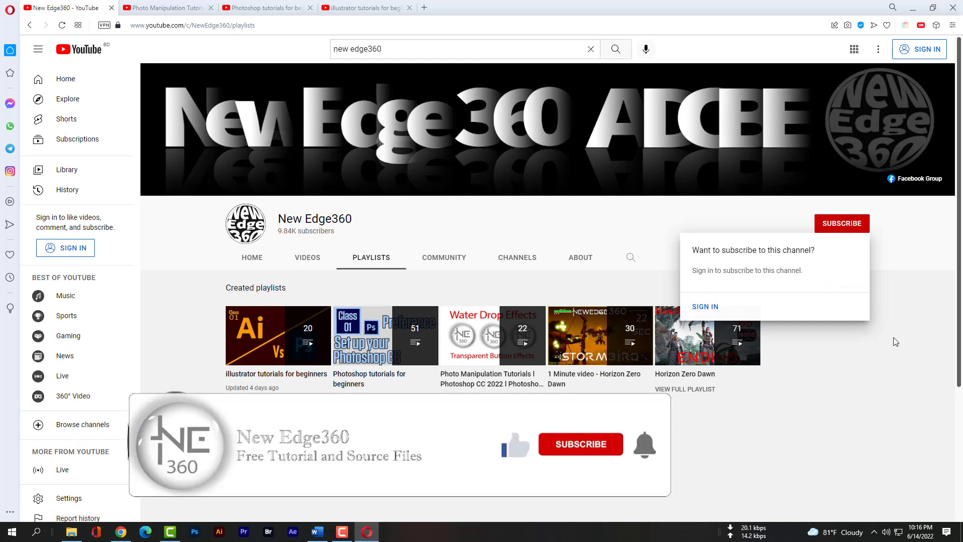
pyautogui.click(895, 339)
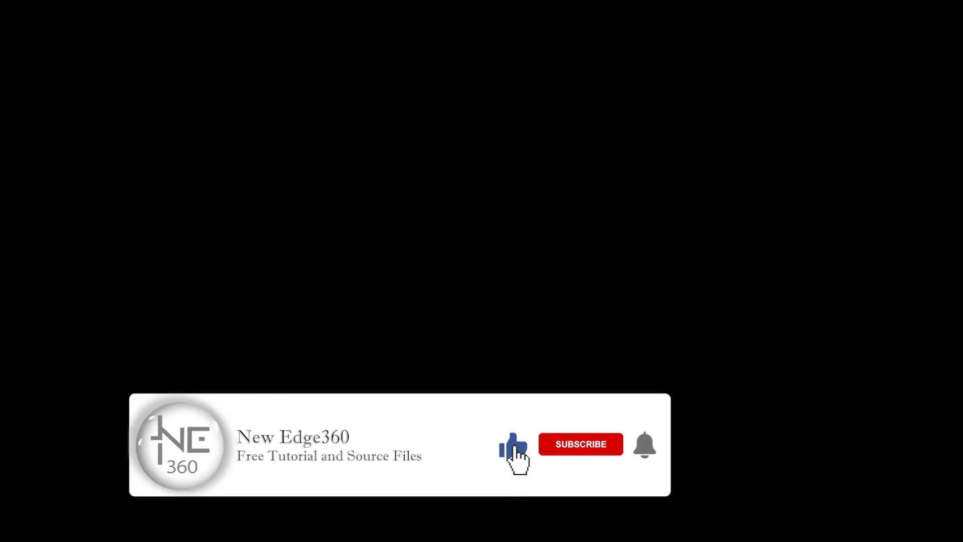